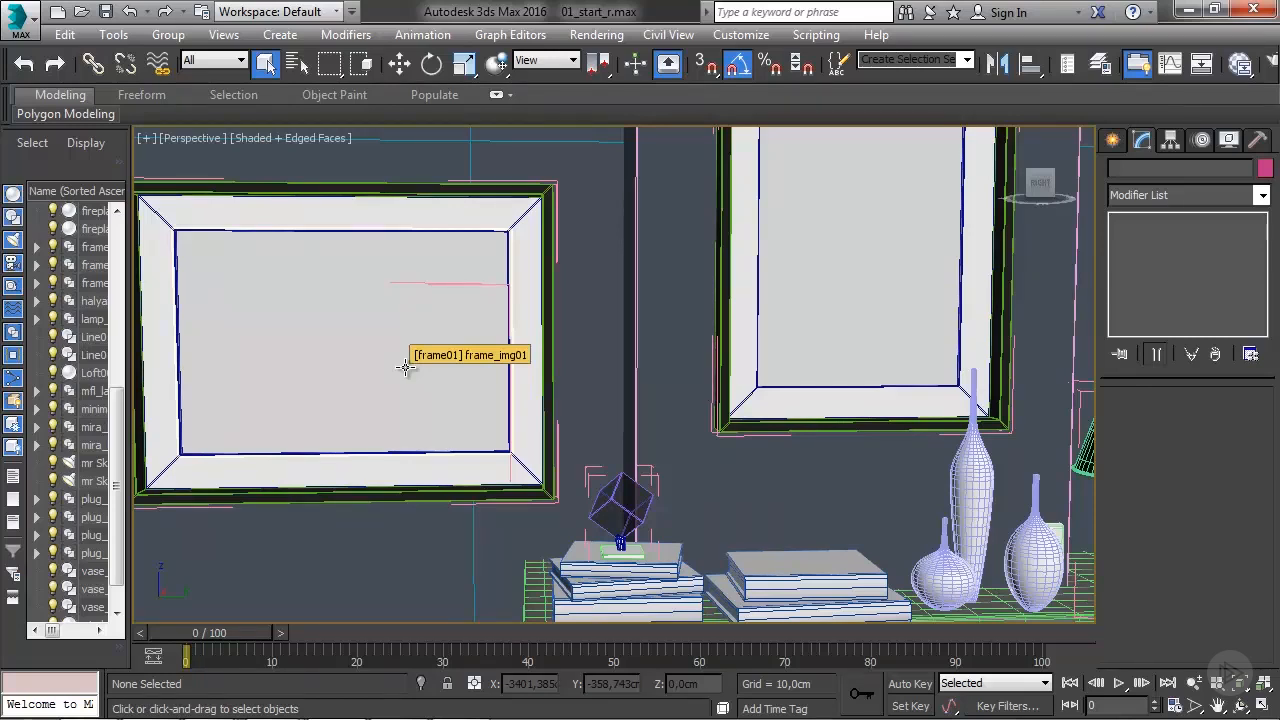
# - Add a UVW Map modifier with Box mapping to the left frame's picture, frame_img01
pyautogui.click(405, 367)
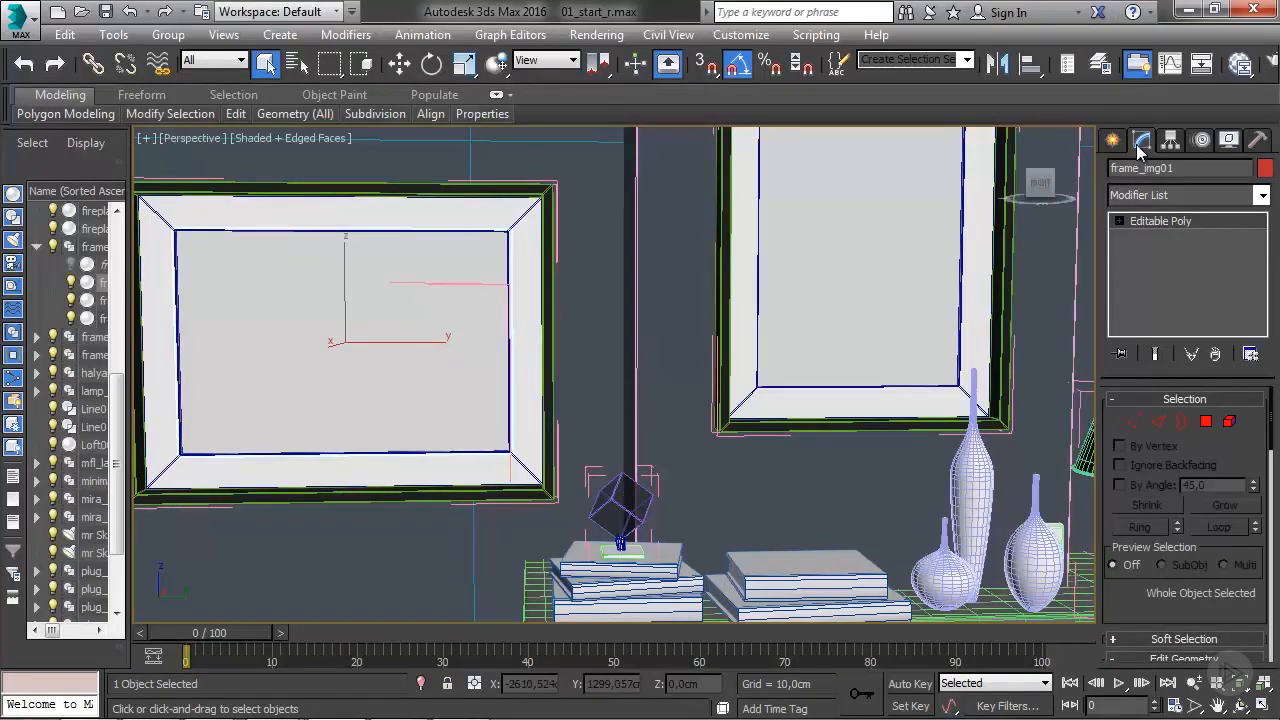
pyautogui.click(1185, 195)
pyautogui.scroll(-3, 1199, 480)
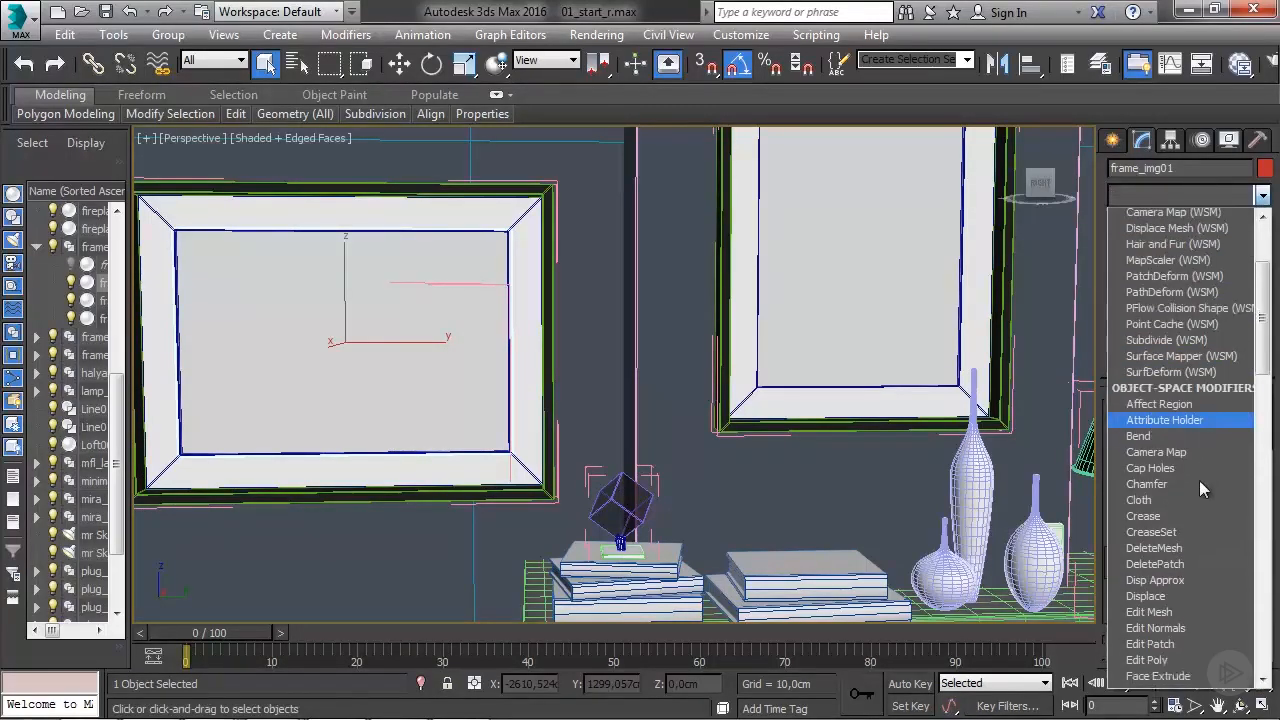
pyautogui.scroll(-15, 1199, 480)
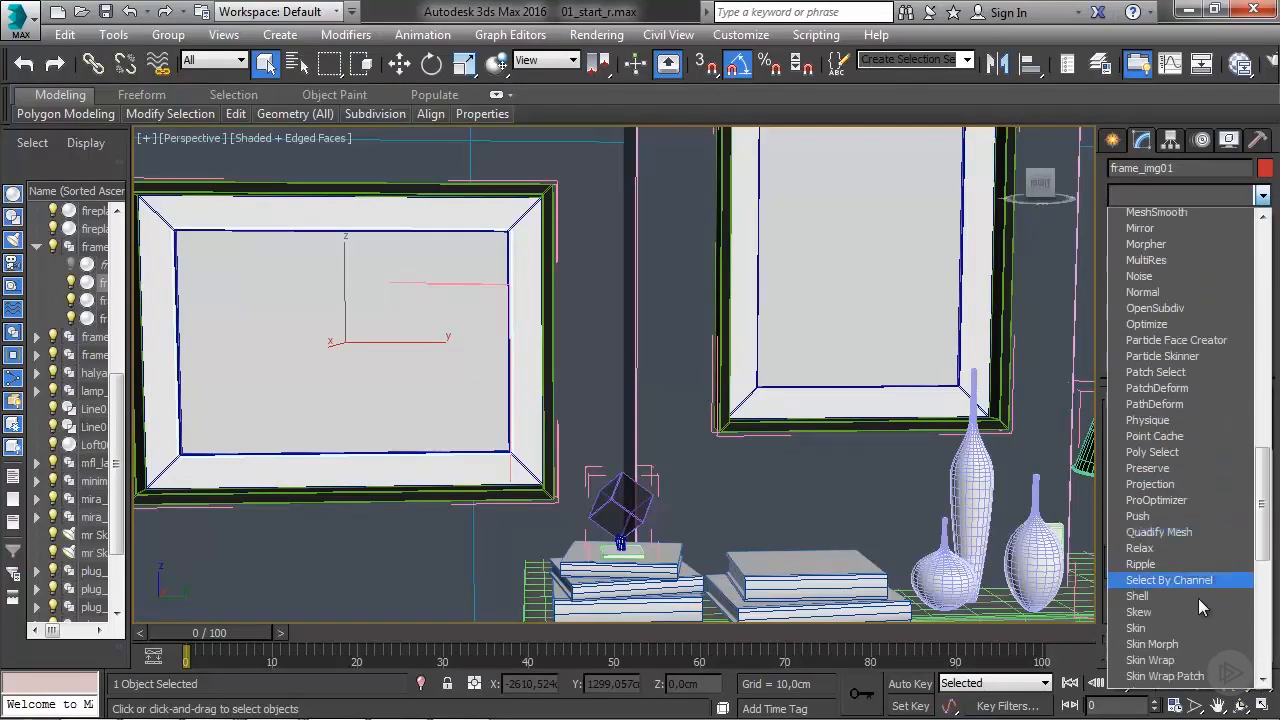
pyautogui.scroll(-6, 1197, 600)
pyautogui.click(1165, 569)
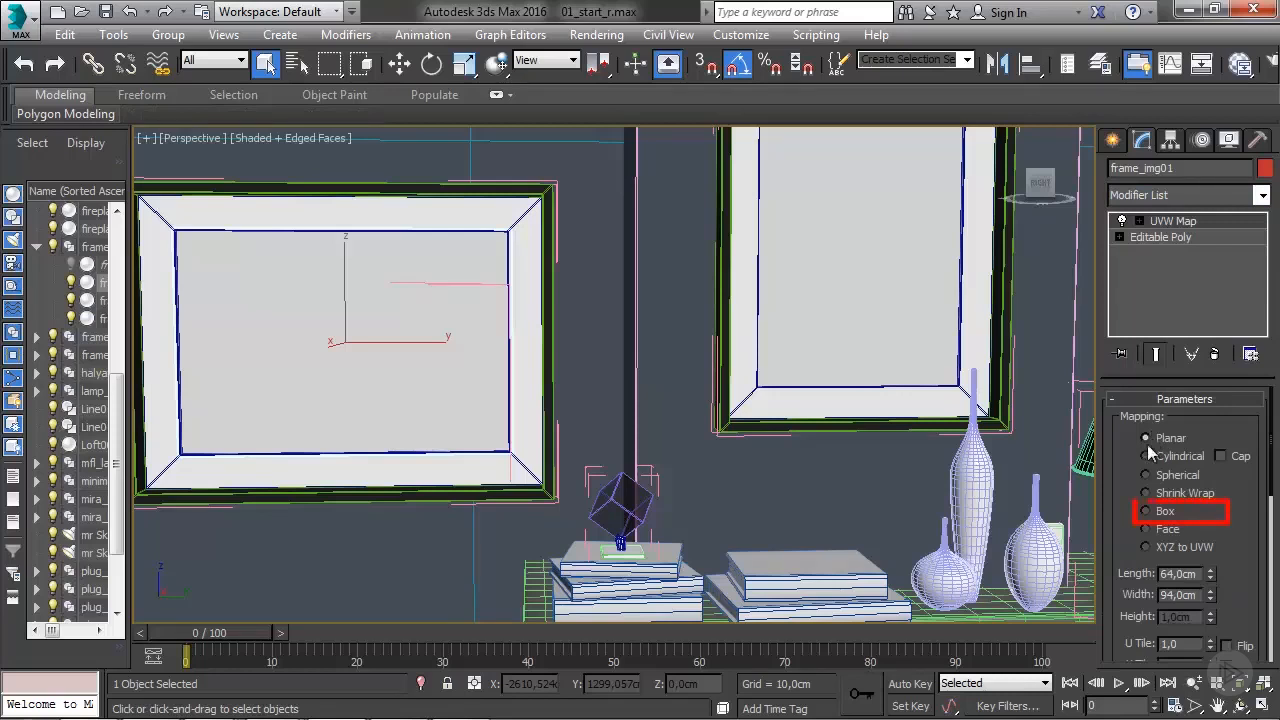
pyautogui.click(1146, 512)
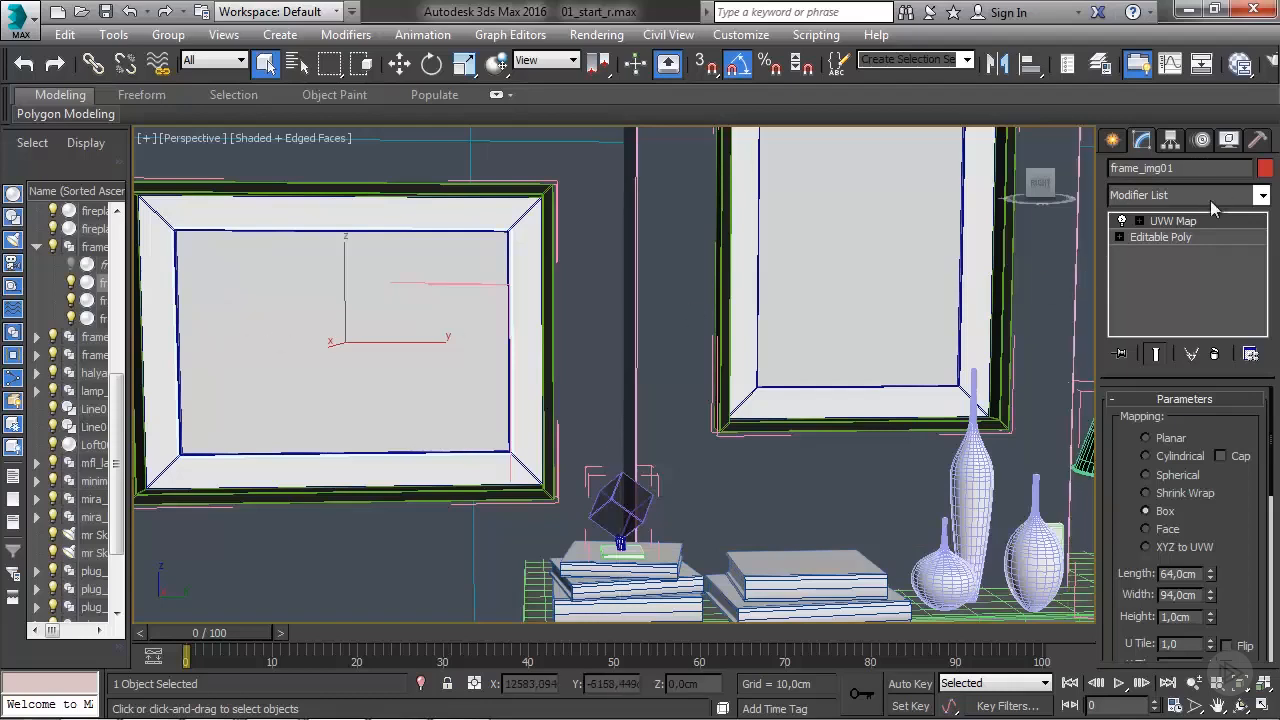
# - Copy the UVW Map modifier from frame_img01 and paste it onto the other two frame pictures, frame_img003 and frame_img002
pyautogui.rightClick(1188, 230)
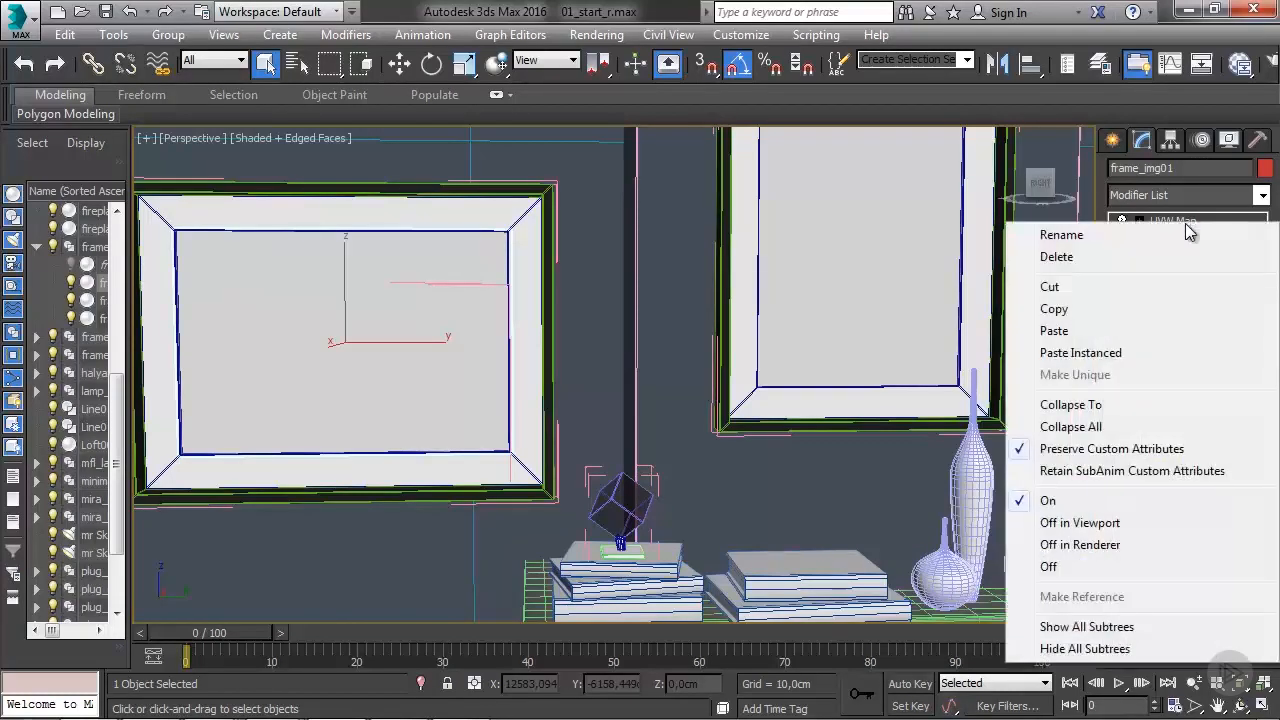
pyautogui.click(1084, 311)
pyautogui.click(883, 321)
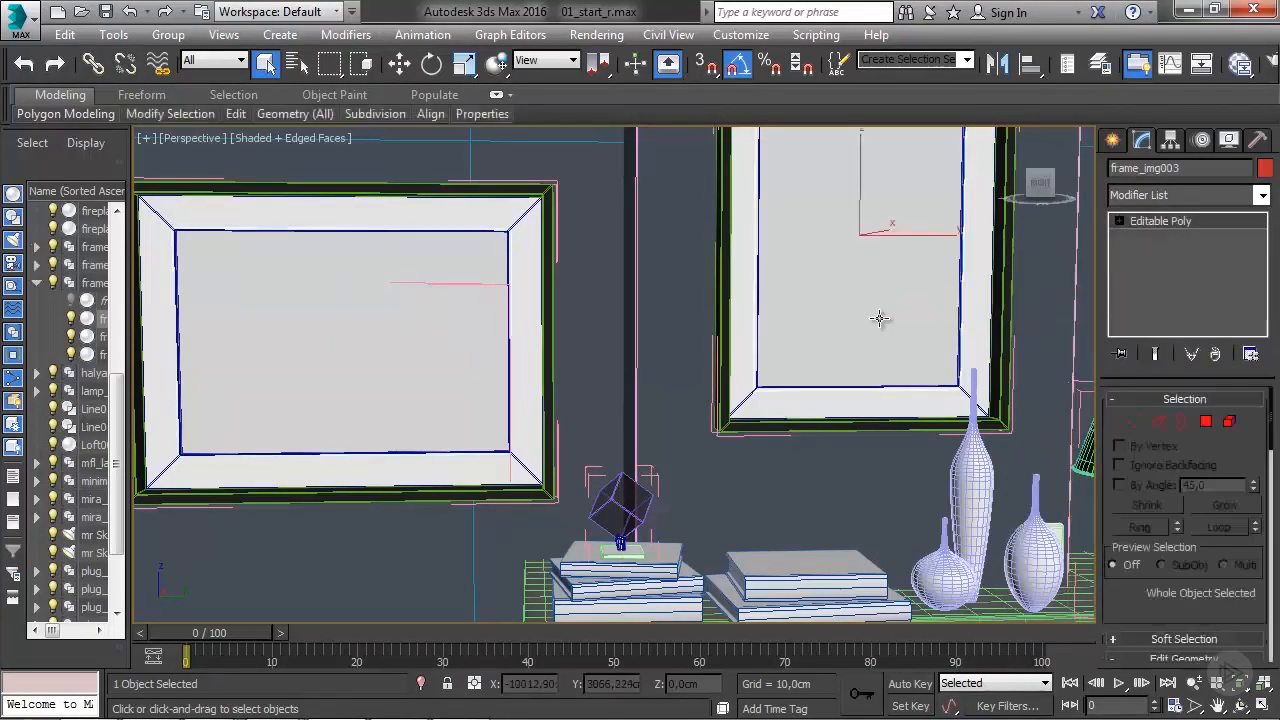
pyautogui.rightClick(1187, 229)
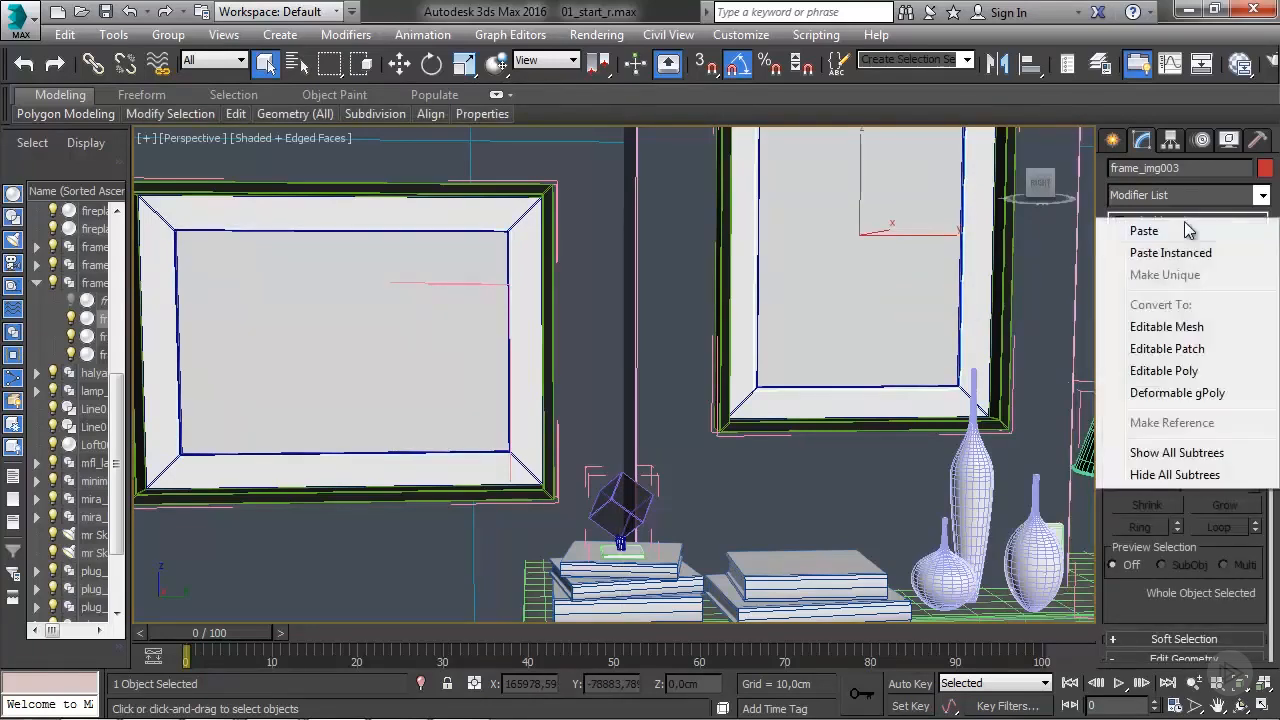
pyautogui.click(1146, 236)
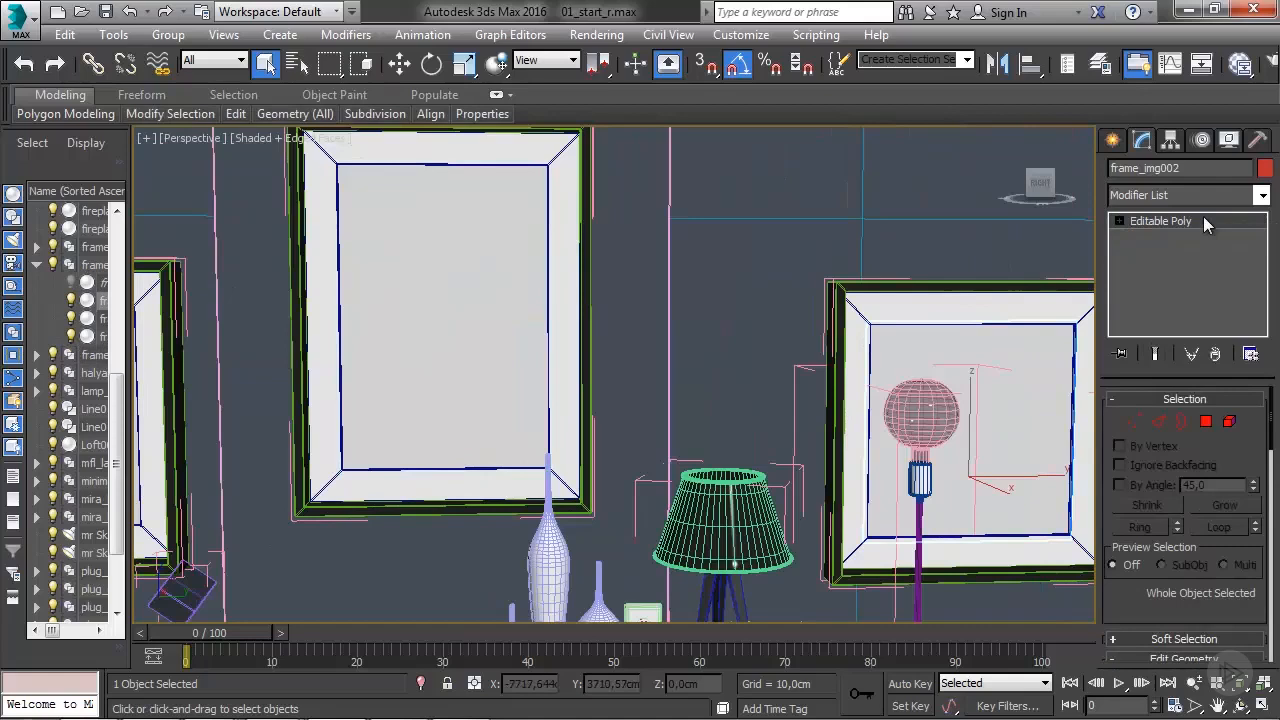
pyautogui.rightClick(1203, 220)
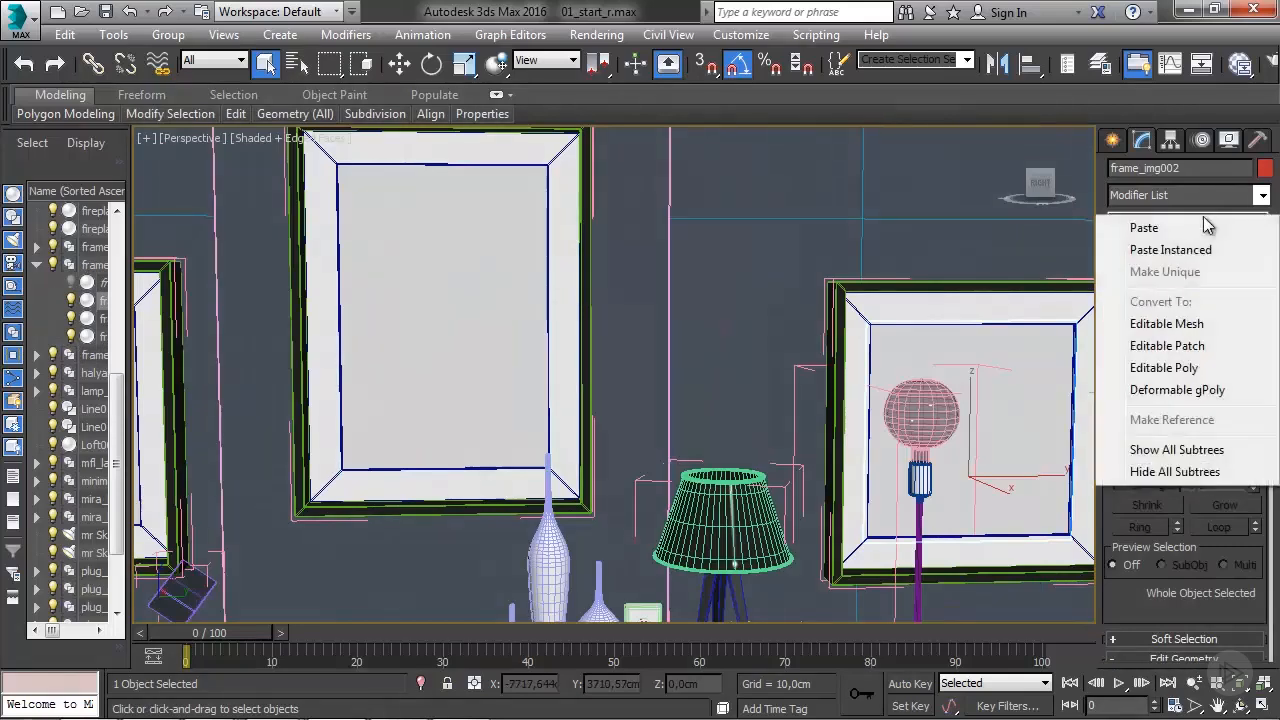
pyautogui.click(1072, 233)
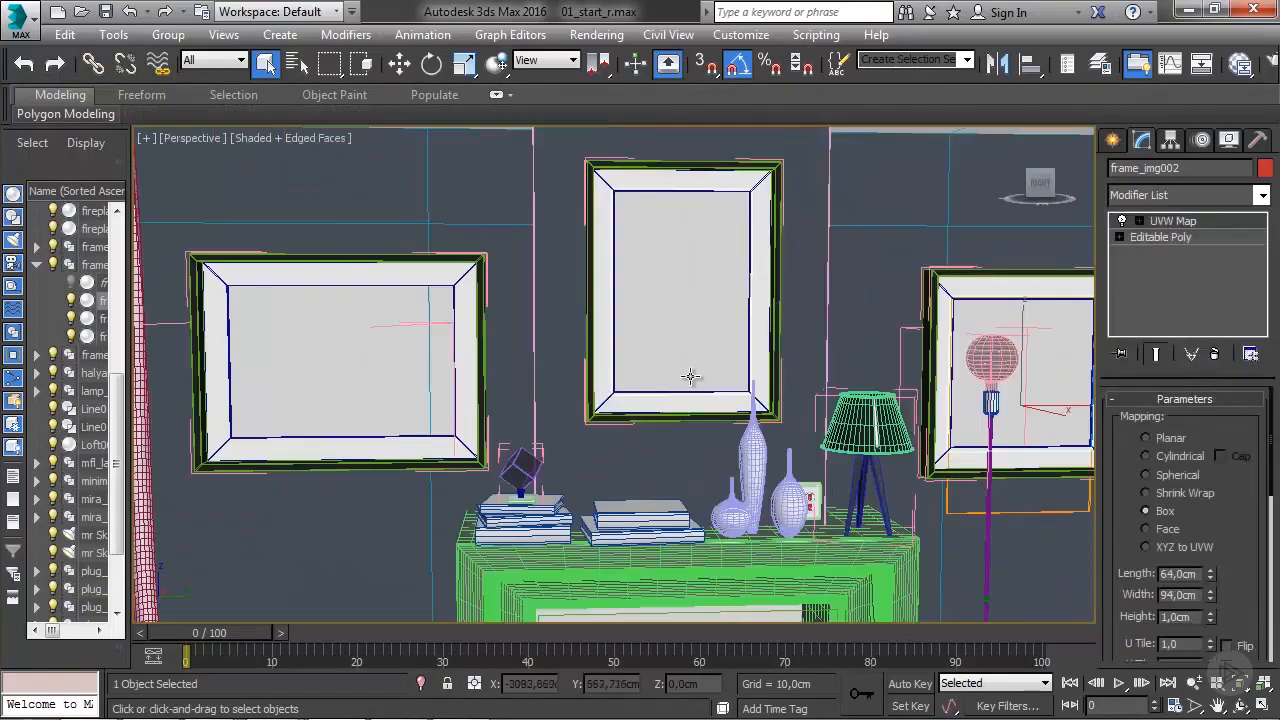
# - Create an Arch & Design material in the Slate Material Editor, placed below the Black Leather material, and open its parameters
pyautogui.moveTo(800, 372); pyautogui.dragTo(766, 381, button='middle')
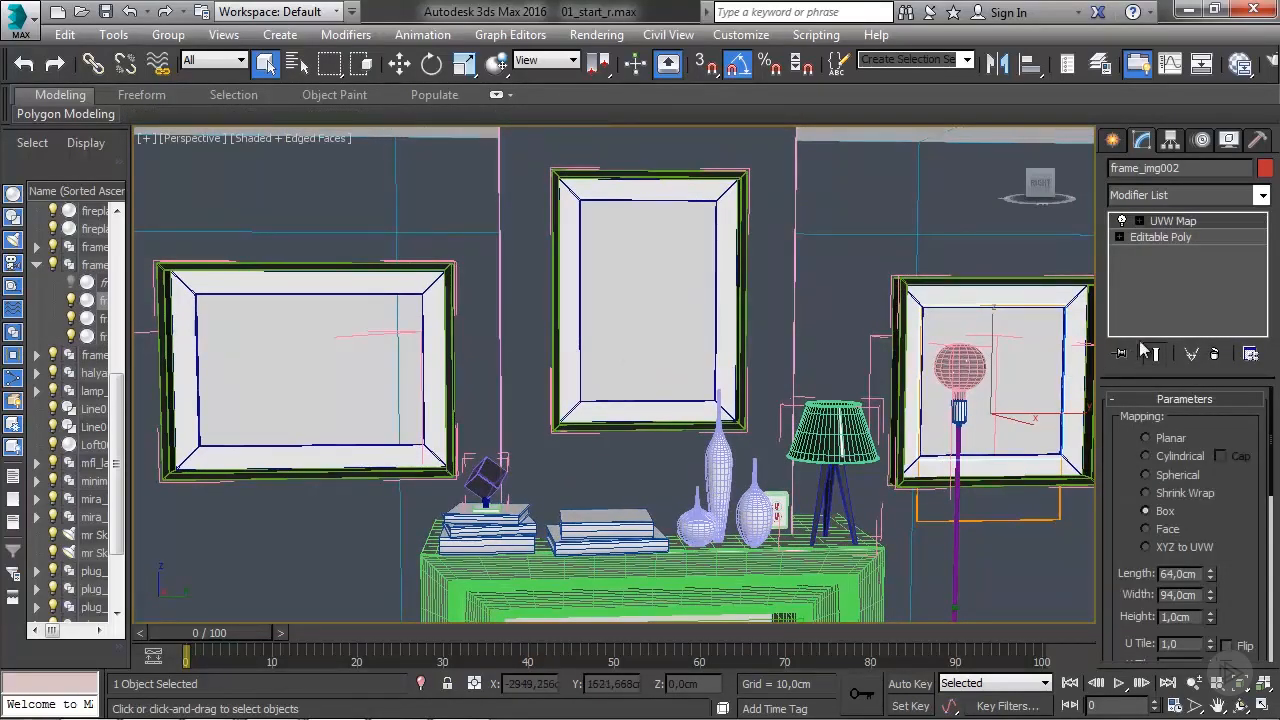
pyautogui.click(1238, 66)
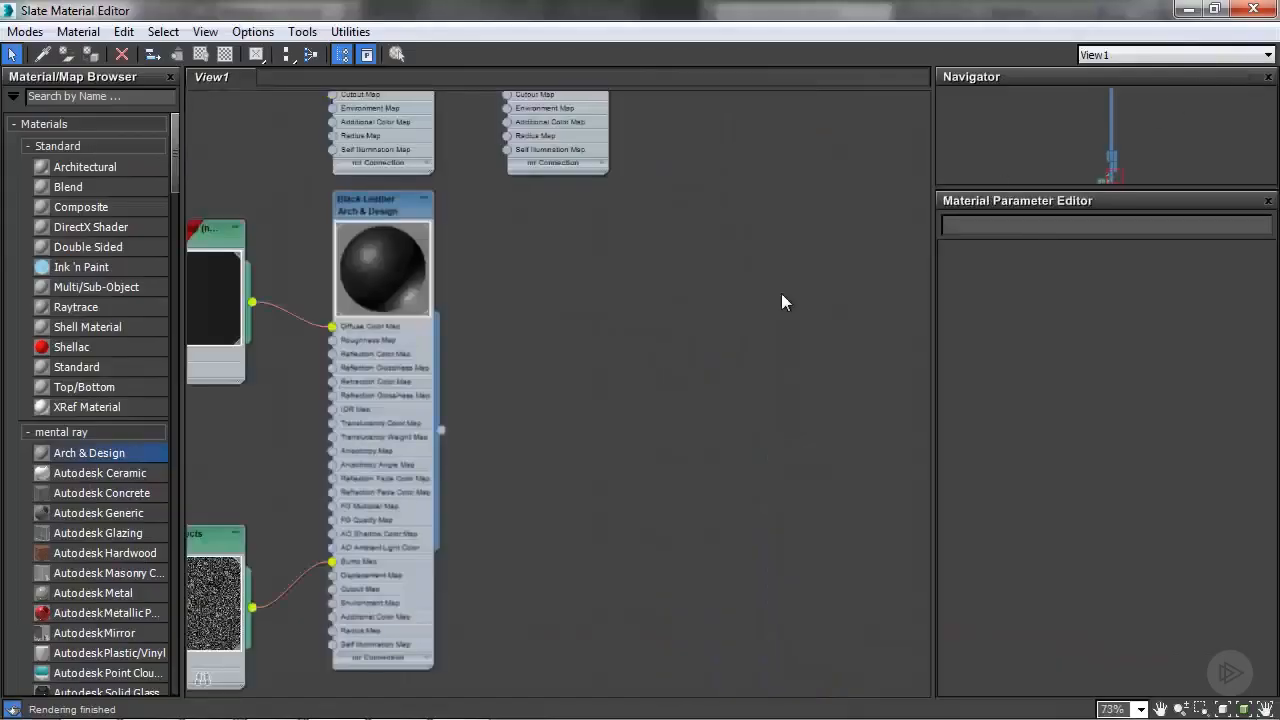
pyautogui.moveTo(449, 445); pyautogui.dragTo(592, 367, button='middle')
pyautogui.scroll(-6, 595, 367)
pyautogui.moveTo(531, 490); pyautogui.dragTo(662, 398, button='middle')
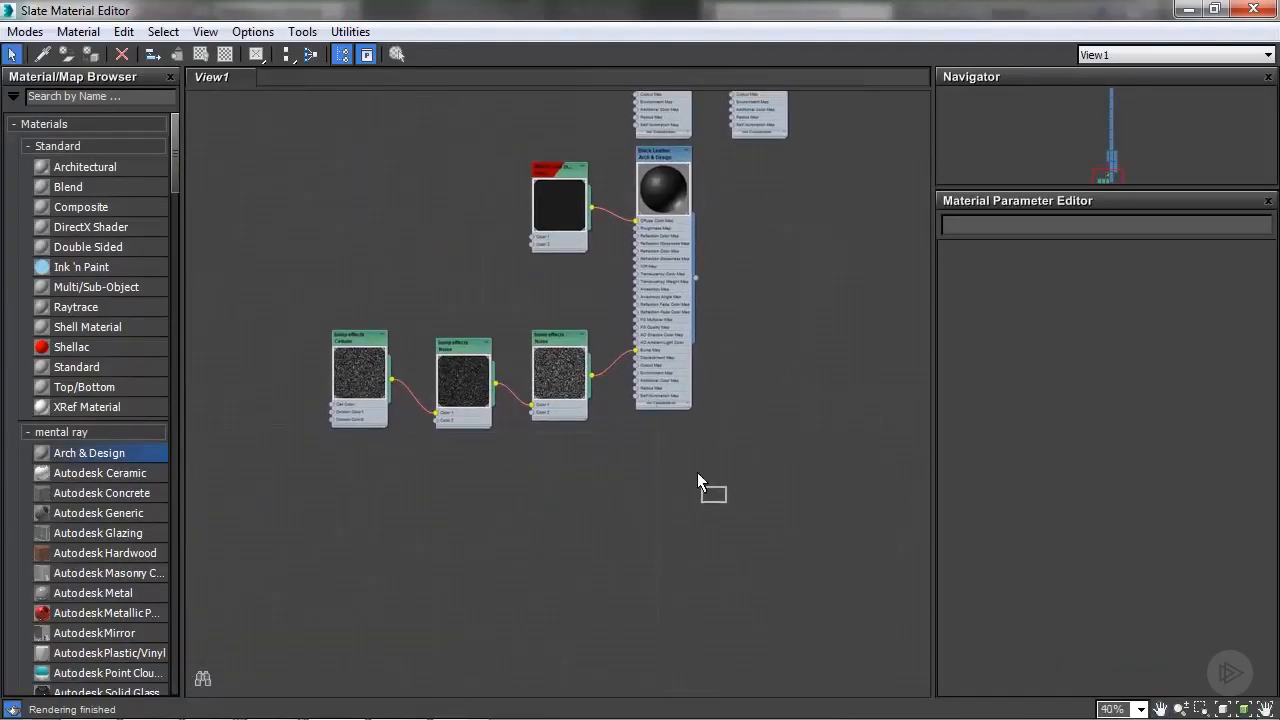
pyautogui.moveTo(698, 480); pyautogui.dragTo(647, 461)
pyautogui.doubleClick(650, 455)
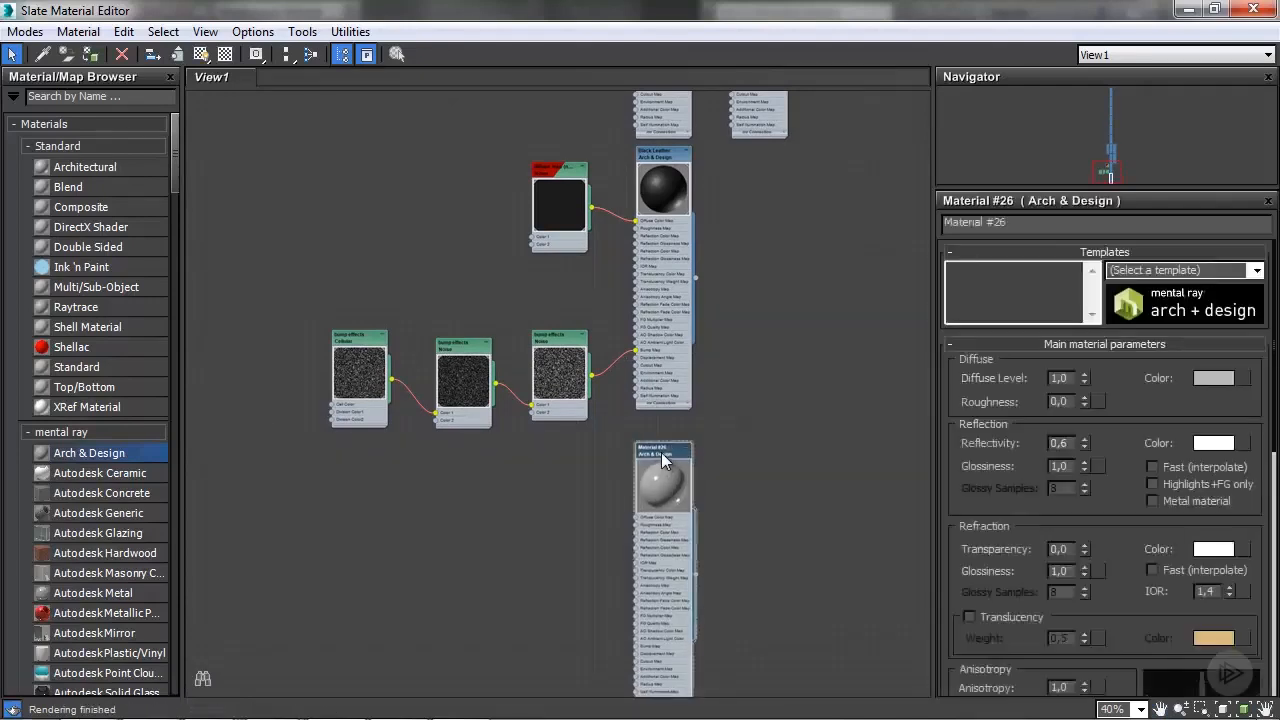
# - Name the new Arch & Design material "frame 01" and set its reflectivity to 0,0
pyautogui.moveTo(1014, 226); pyautogui.dragTo(851, 226)
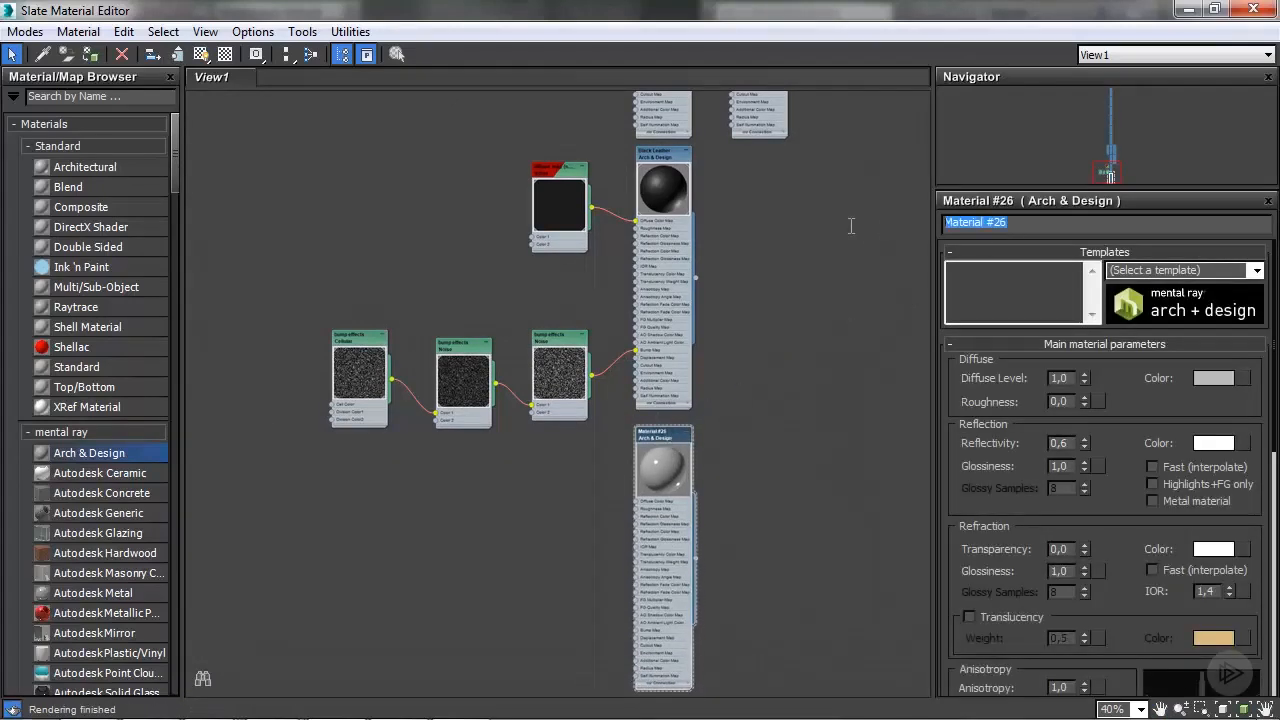
pyautogui.write('frame 01')
pyautogui.press('Return')
pyautogui.click(1070, 444)
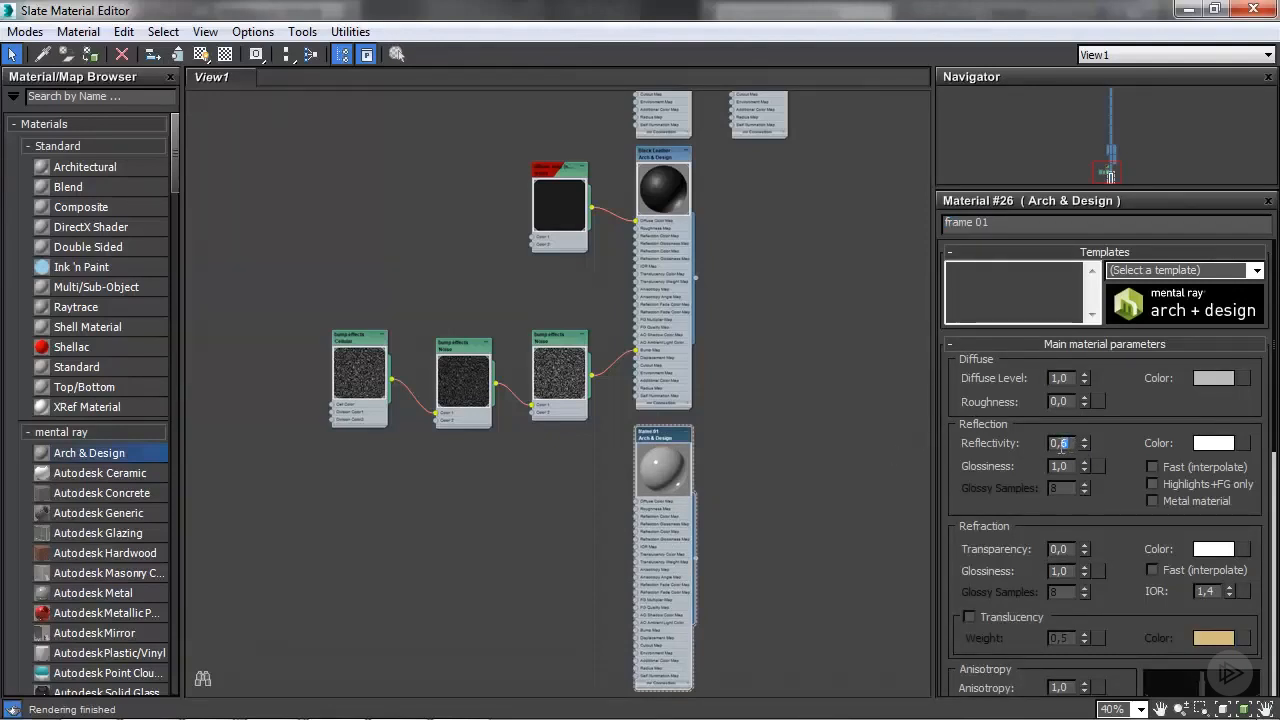
# - Connect a Bitmap of the blossom-branch image frames (5) to frame 01's Diffuse Color Map and enlarge the bitmap node's preview
pyautogui.scroll(8, 757, 391)
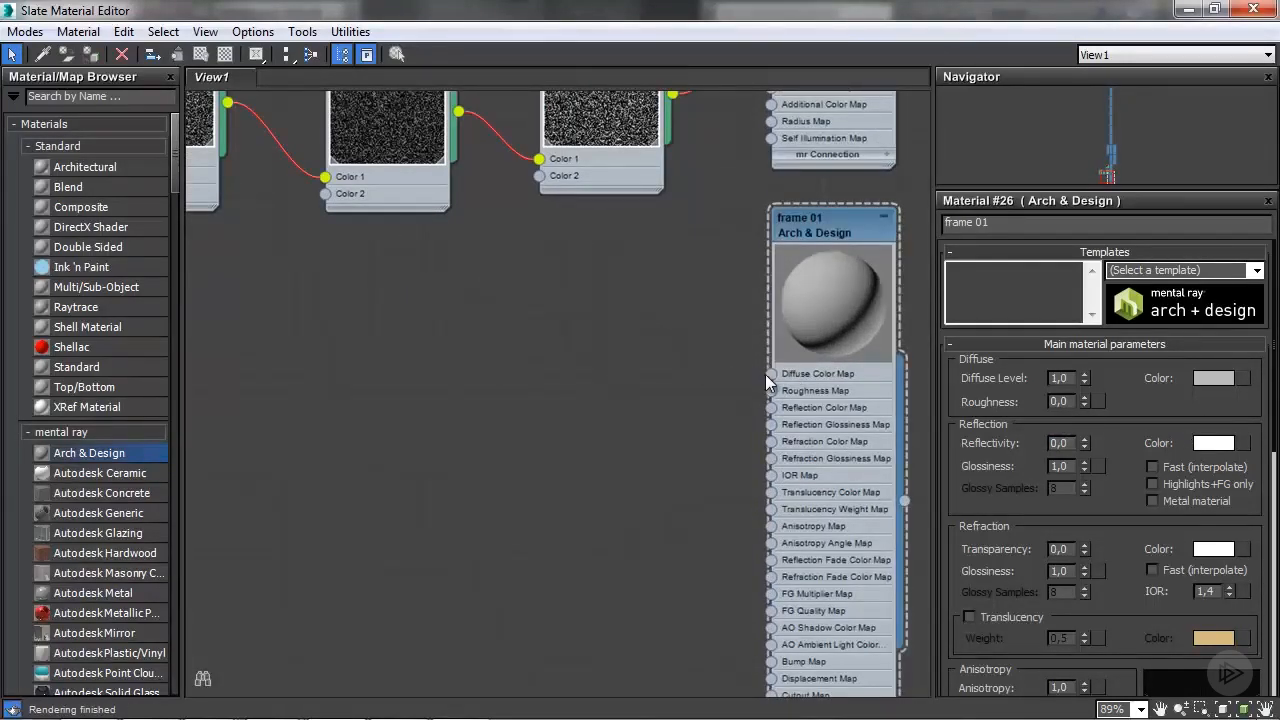
pyautogui.moveTo(770, 374); pyautogui.dragTo(666, 392)
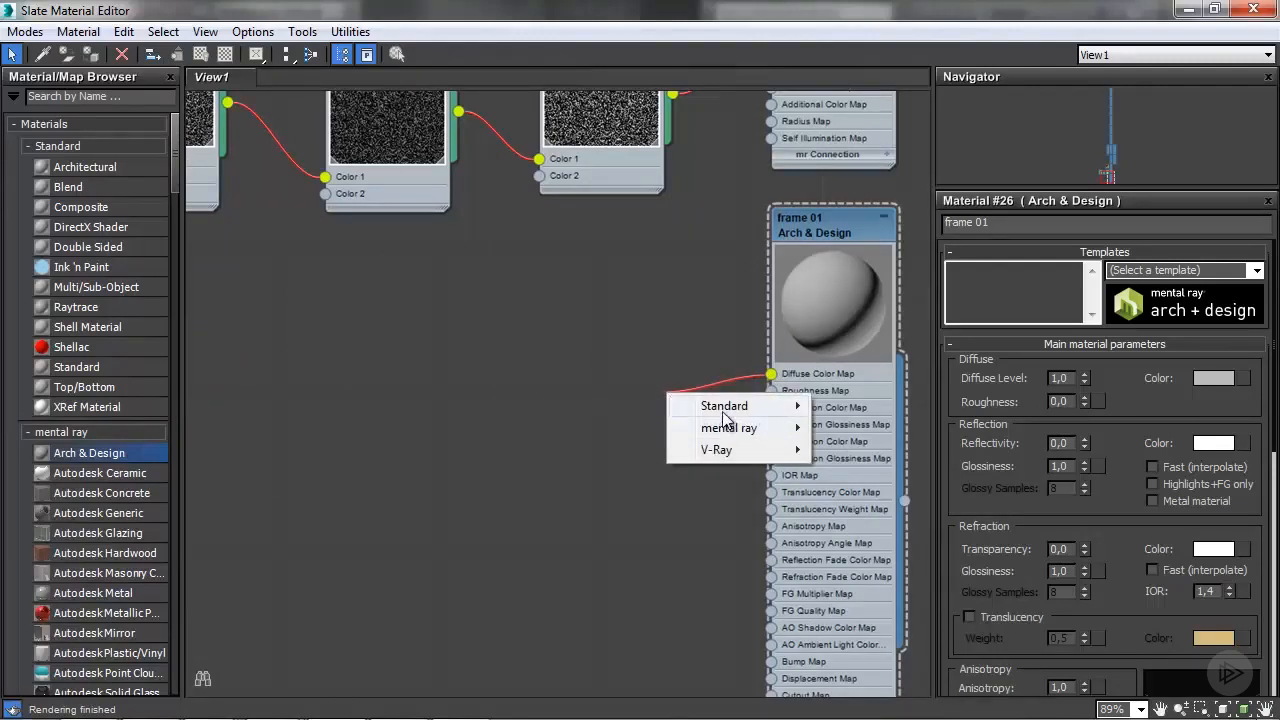
pyautogui.moveTo(724, 408)
pyautogui.click(586, 28)
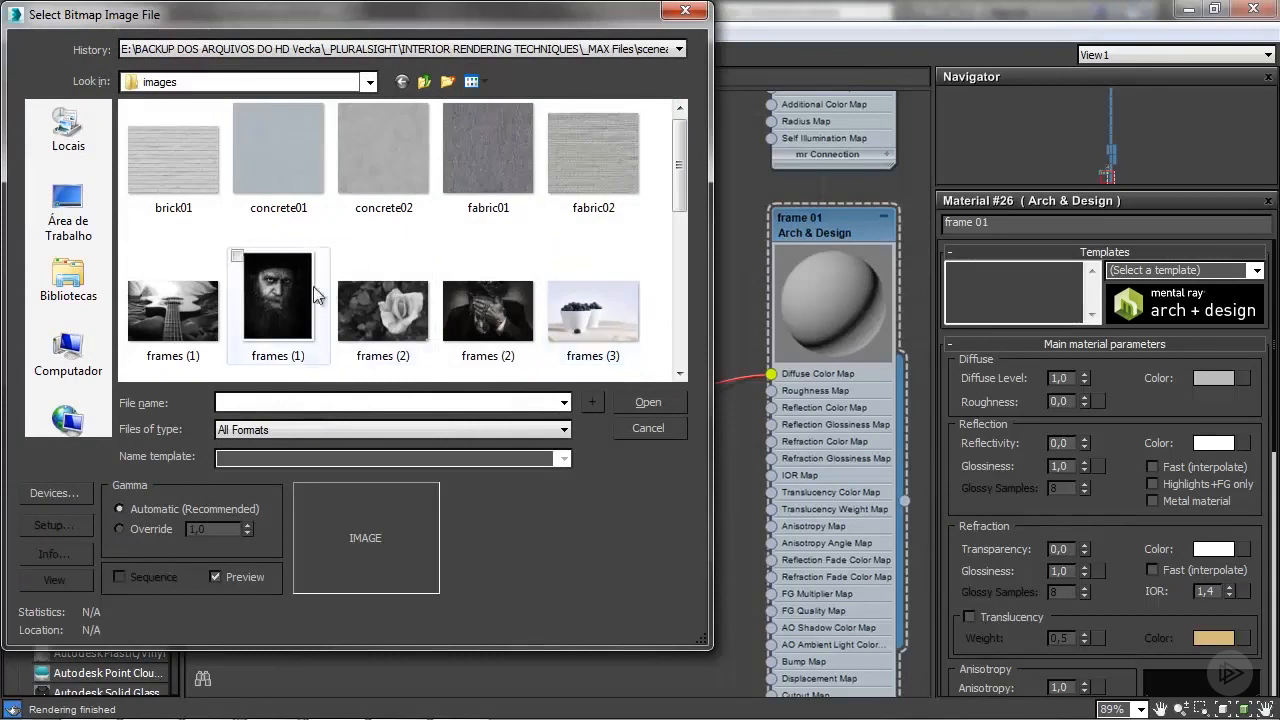
pyautogui.moveTo(681, 181); pyautogui.dragTo(680, 256)
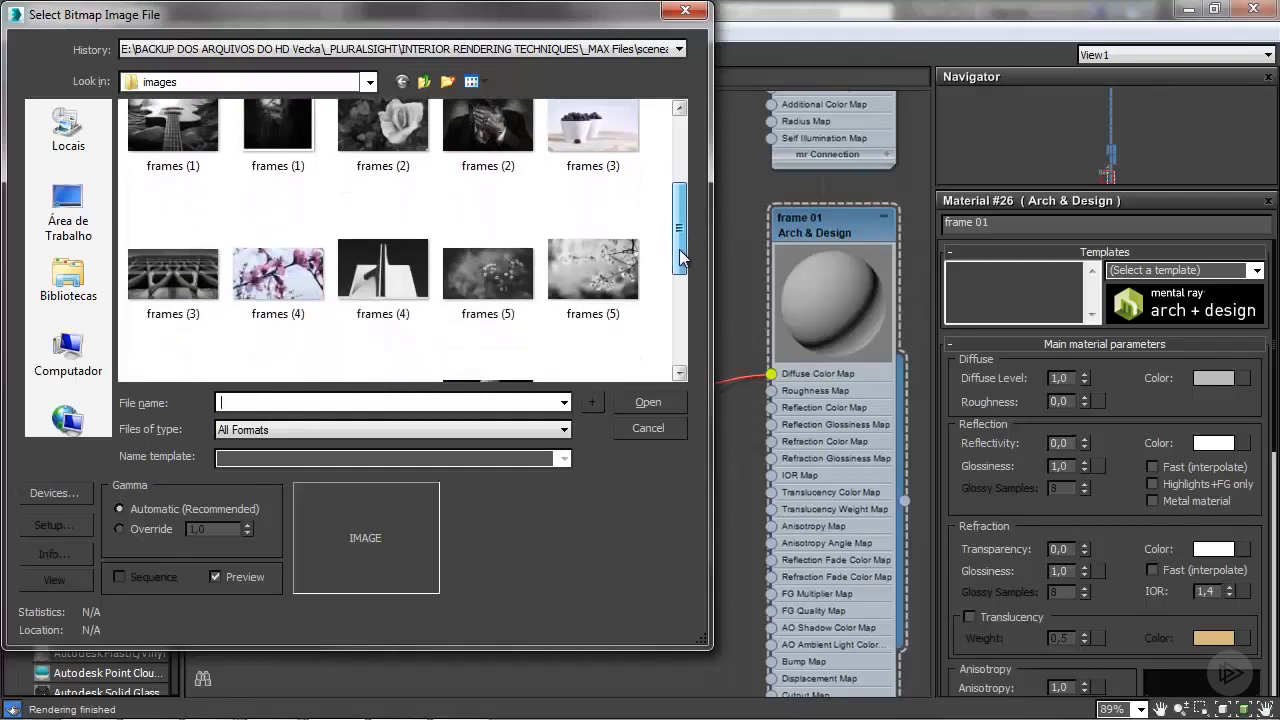
pyautogui.click(628, 295)
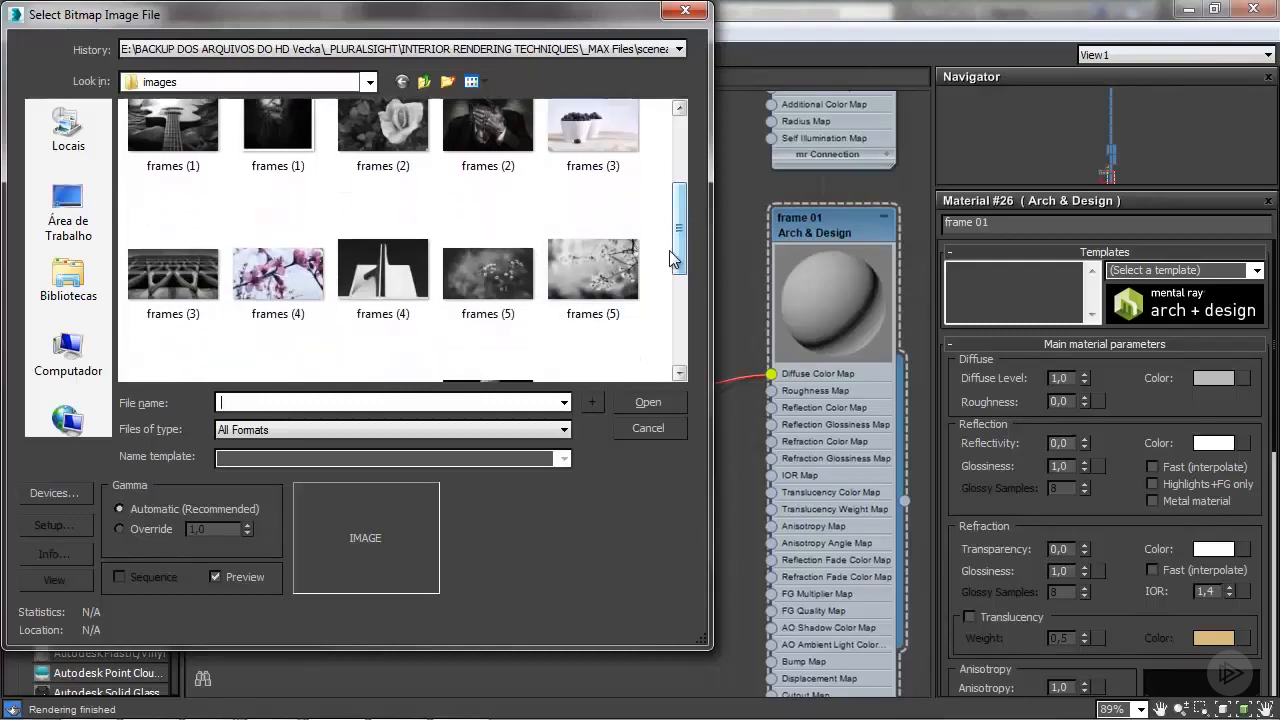
pyautogui.click(641, 402)
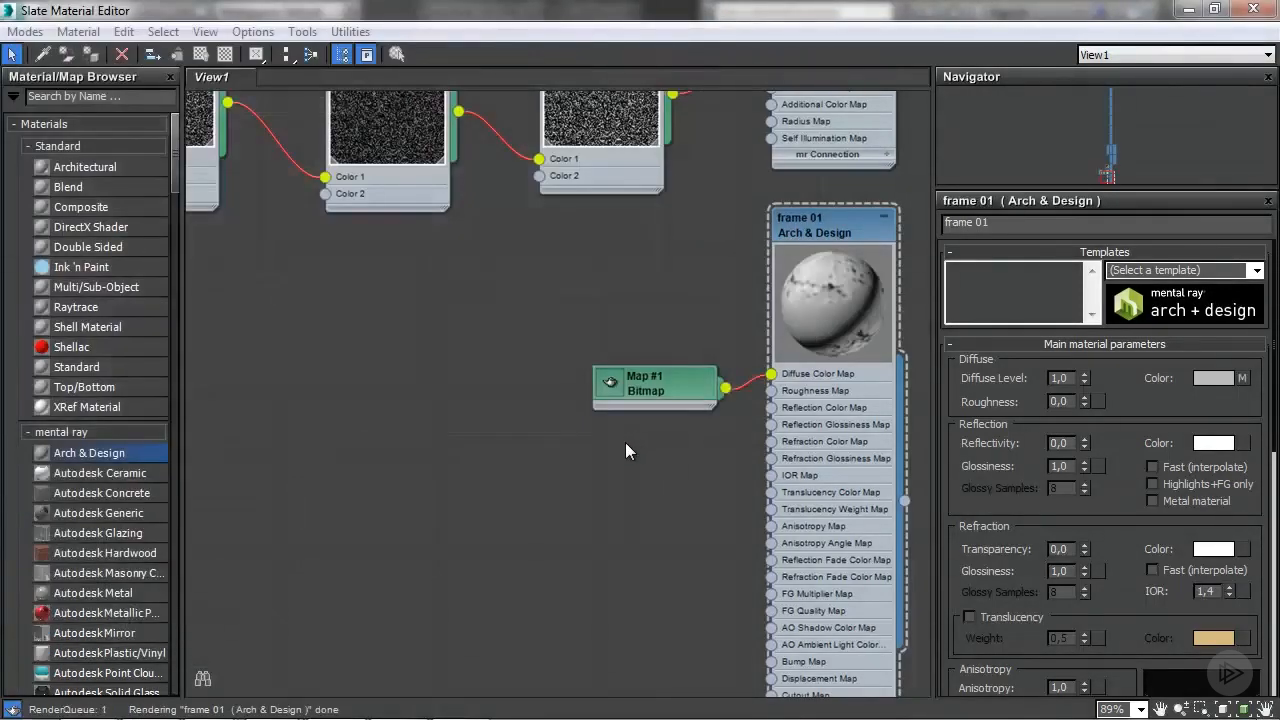
pyautogui.doubleClick(613, 387)
pyautogui.moveTo(638, 384); pyautogui.dragTo(606, 340)
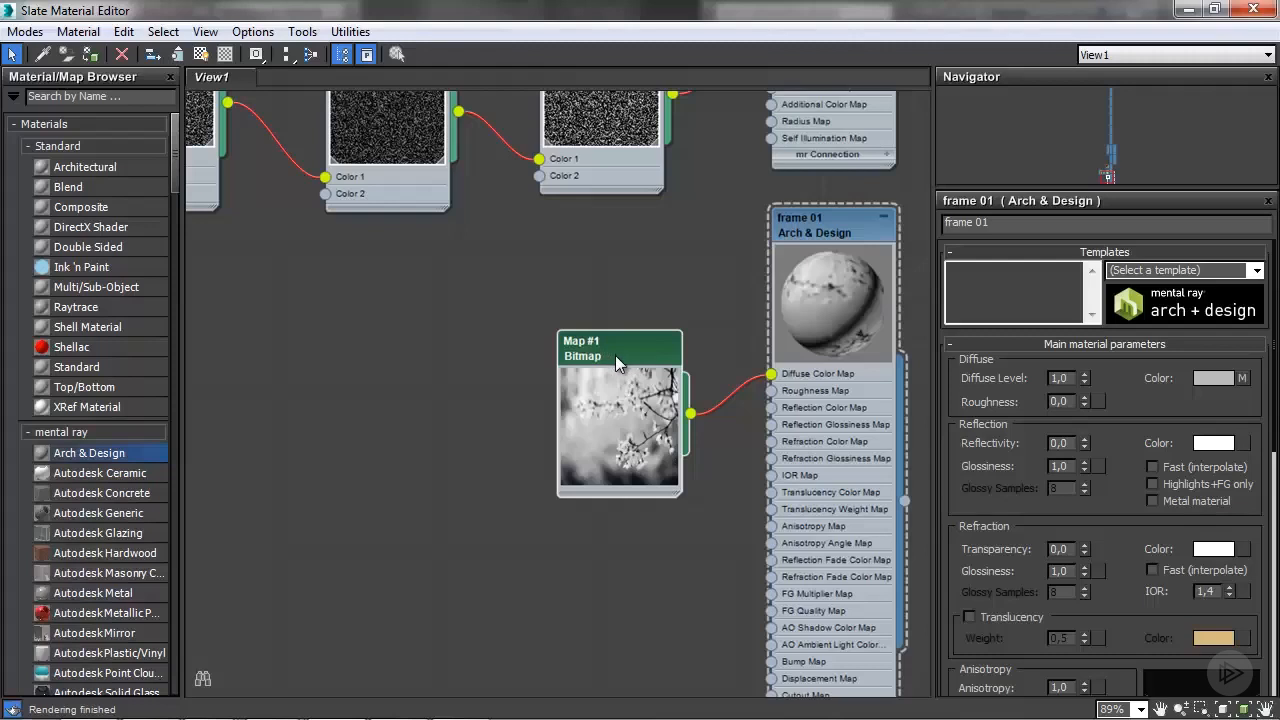
# - Assign the frame 01 material to the left frame's picture with its bitmap shown in the viewport, and minimize the Slate Material Editor
pyautogui.click(200, 55)
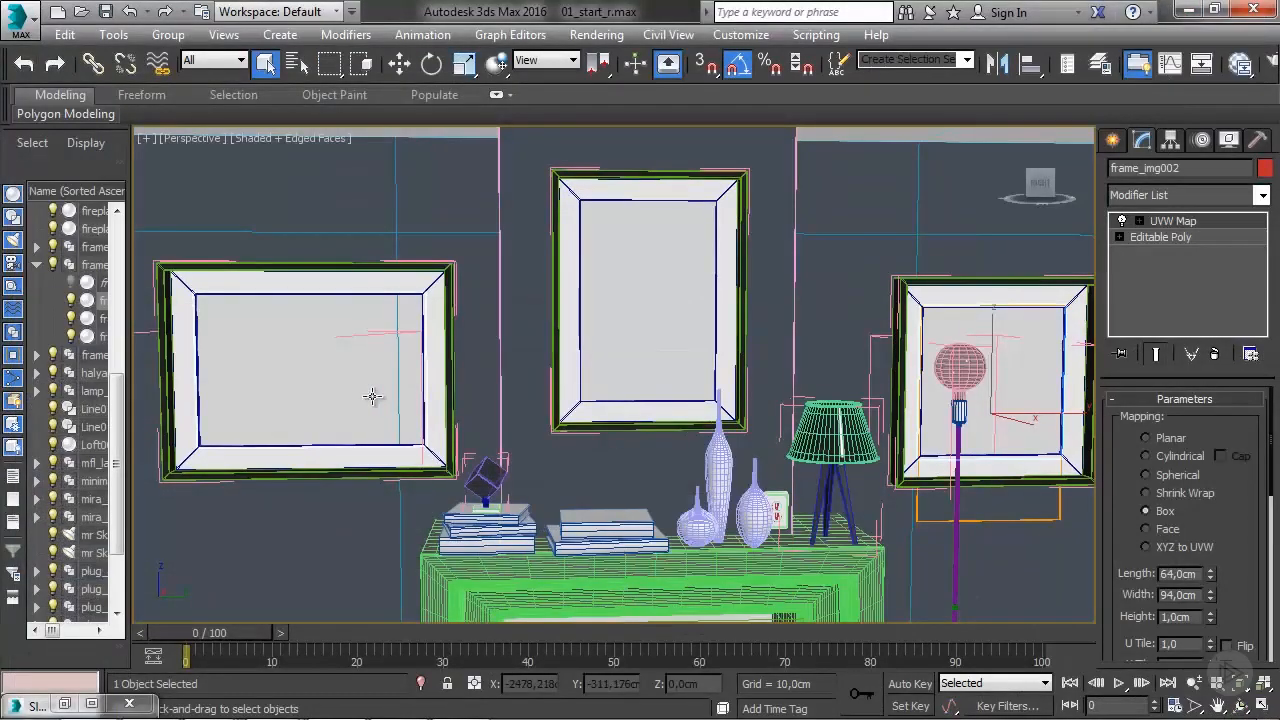
pyautogui.click(372, 397)
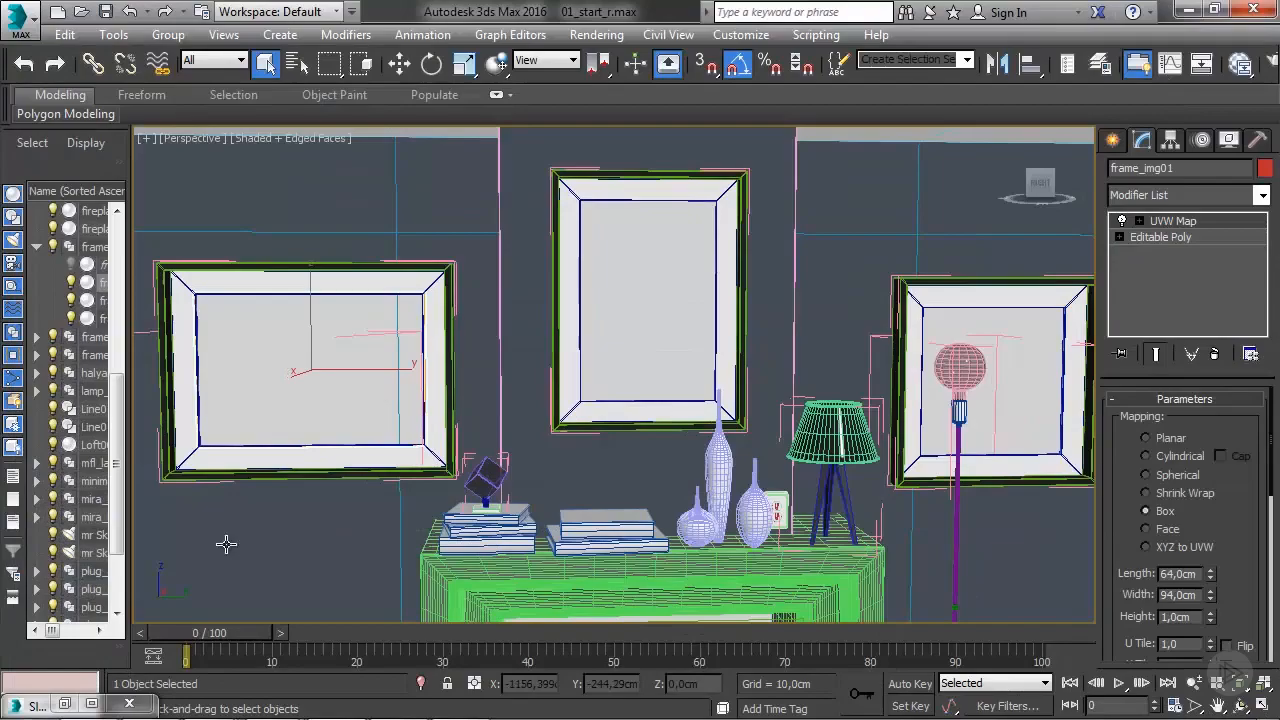
pyautogui.click(91, 704)
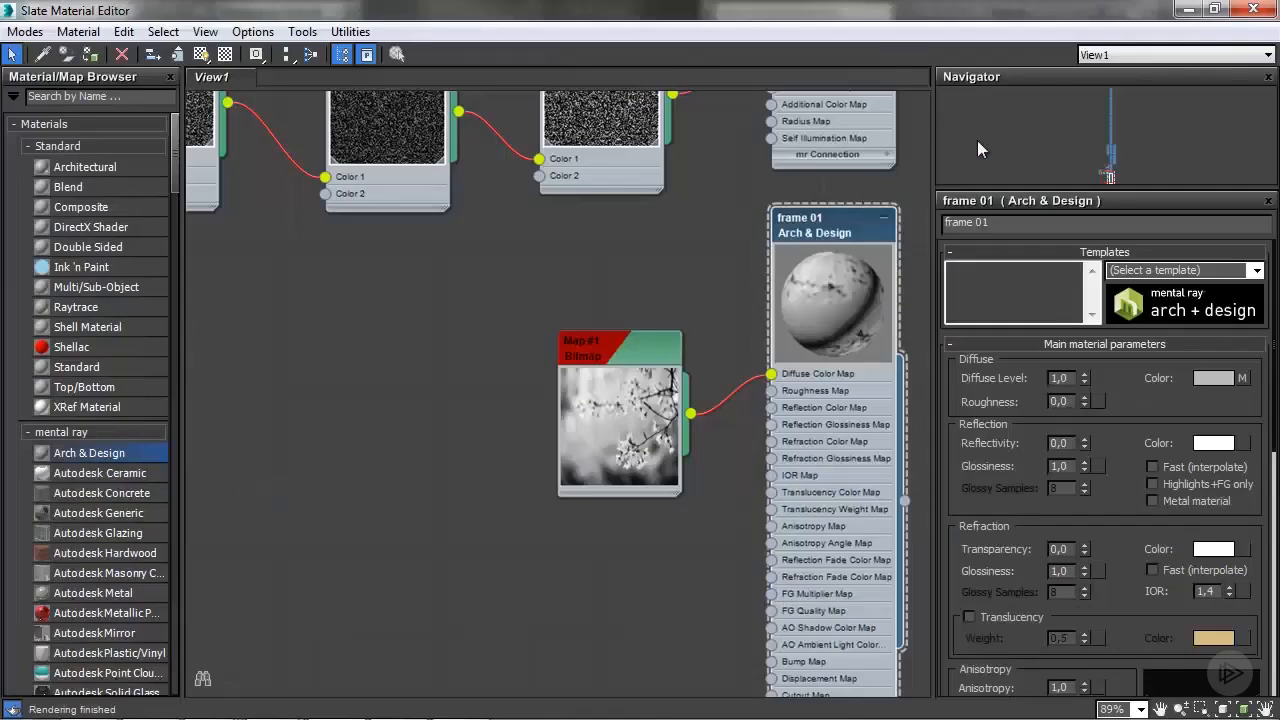
pyautogui.click(1215, 10)
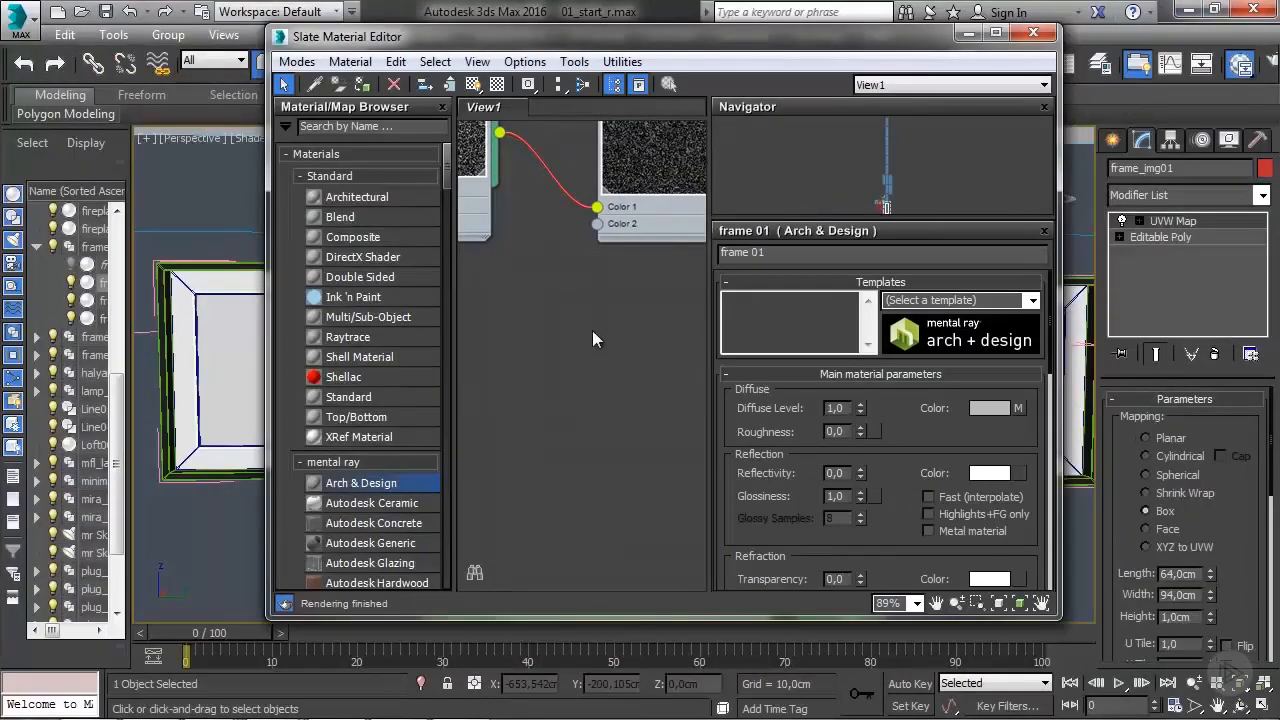
pyautogui.moveTo(592, 330); pyautogui.dragTo(464, 331, button='middle')
pyautogui.scroll(-4, 530, 335)
pyautogui.moveTo(646, 349); pyautogui.dragTo(479, 308, button='middle')
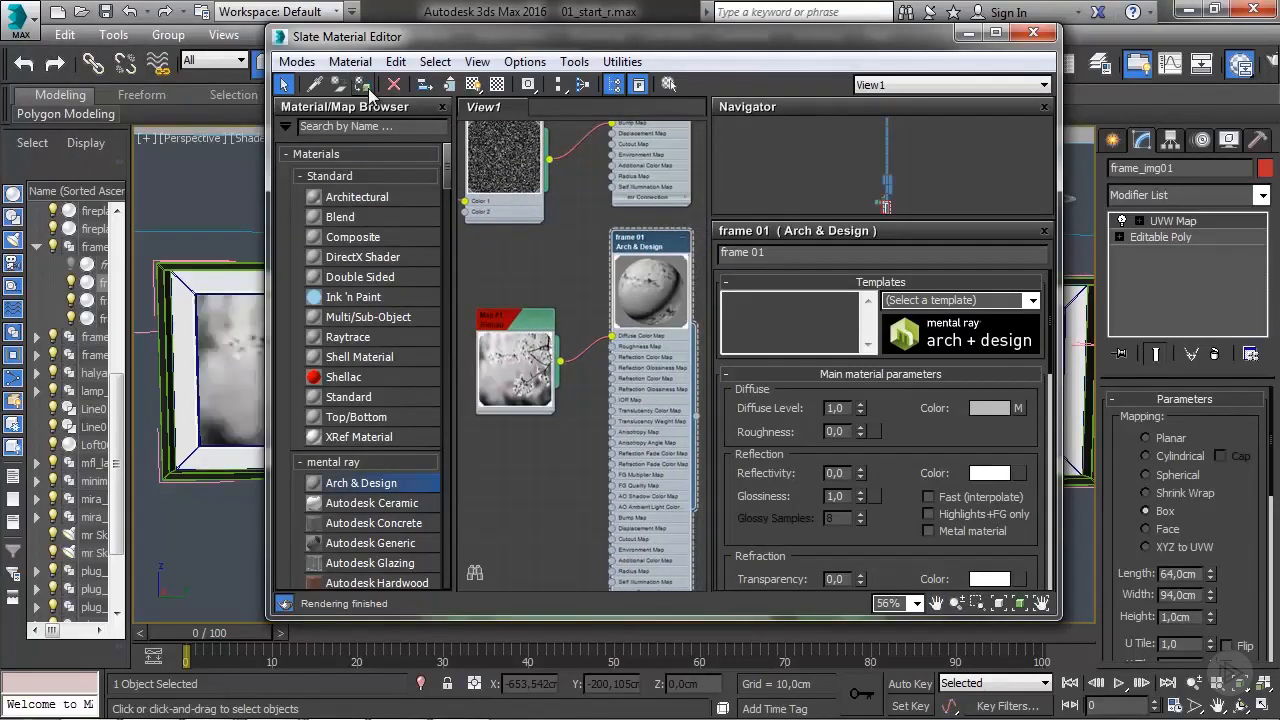
pyautogui.moveTo(888, 42); pyautogui.dragTo(1135, 199)
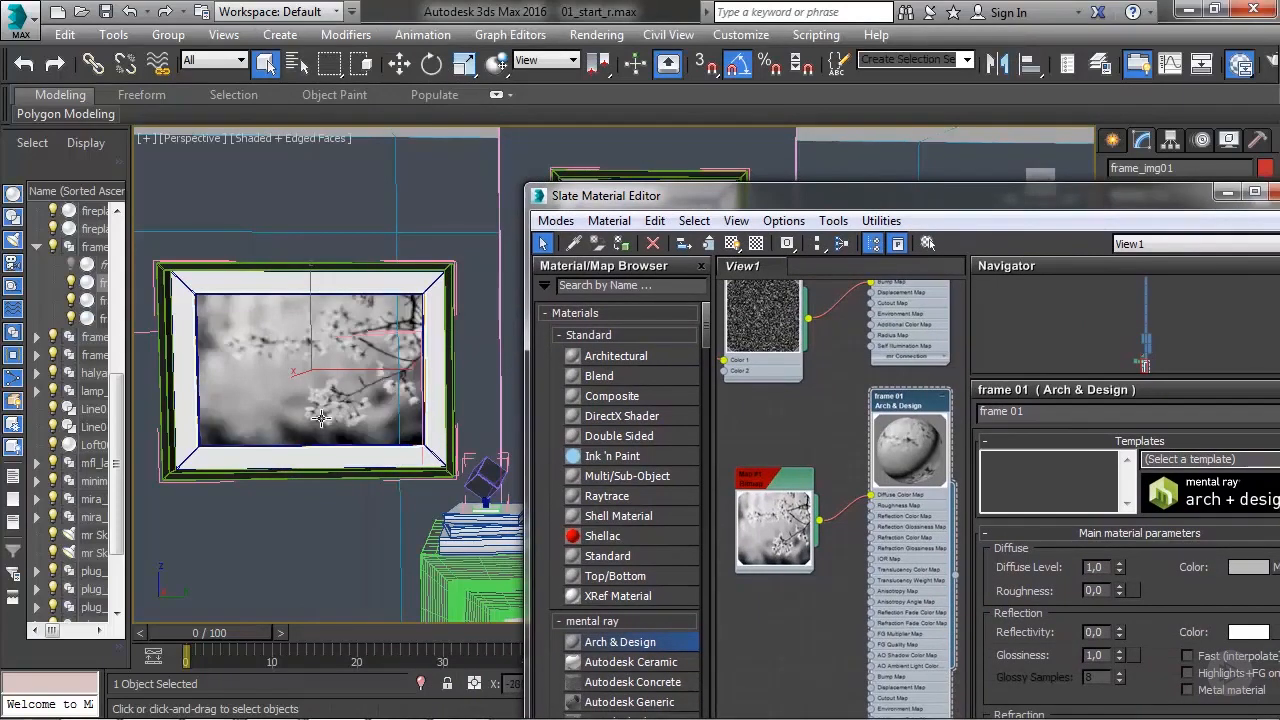
pyautogui.click(1227, 191)
# - Enter the Gizmo level of the left picture's UVW Map and scale the gizmo up to enlarge the blossom image
pyautogui.scroll(3, 350, 383)
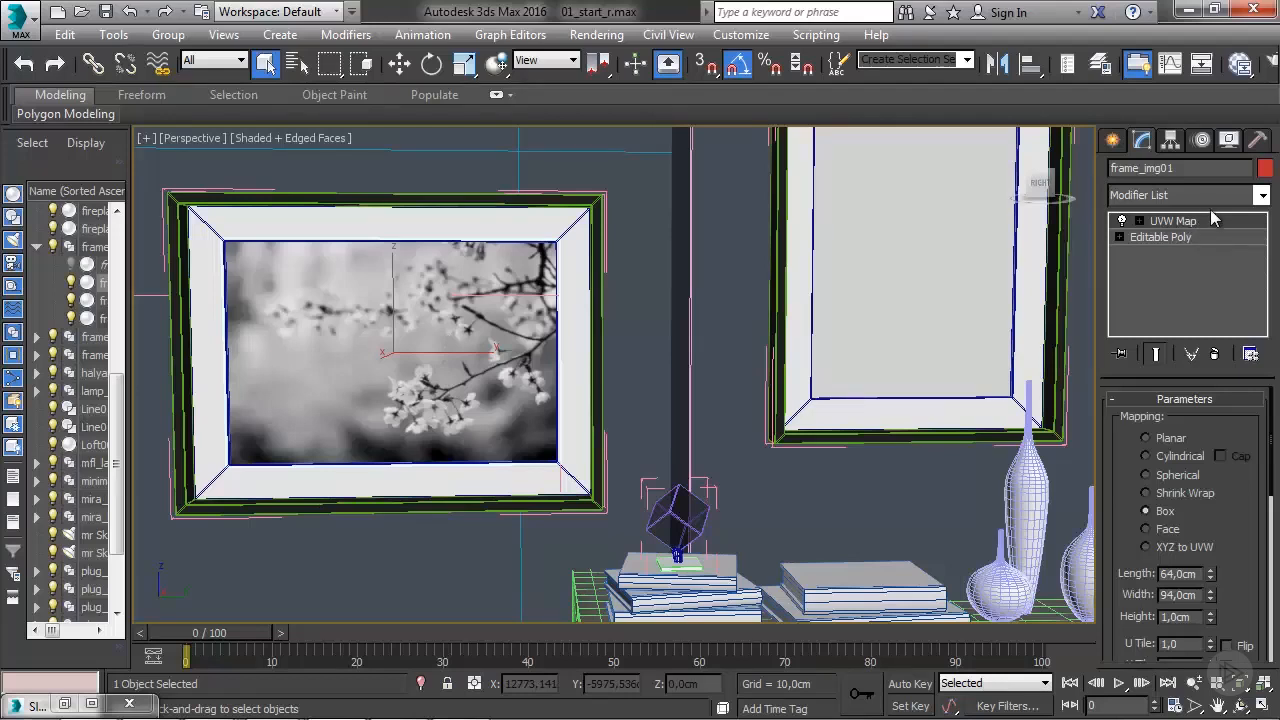
pyautogui.click(1139, 221)
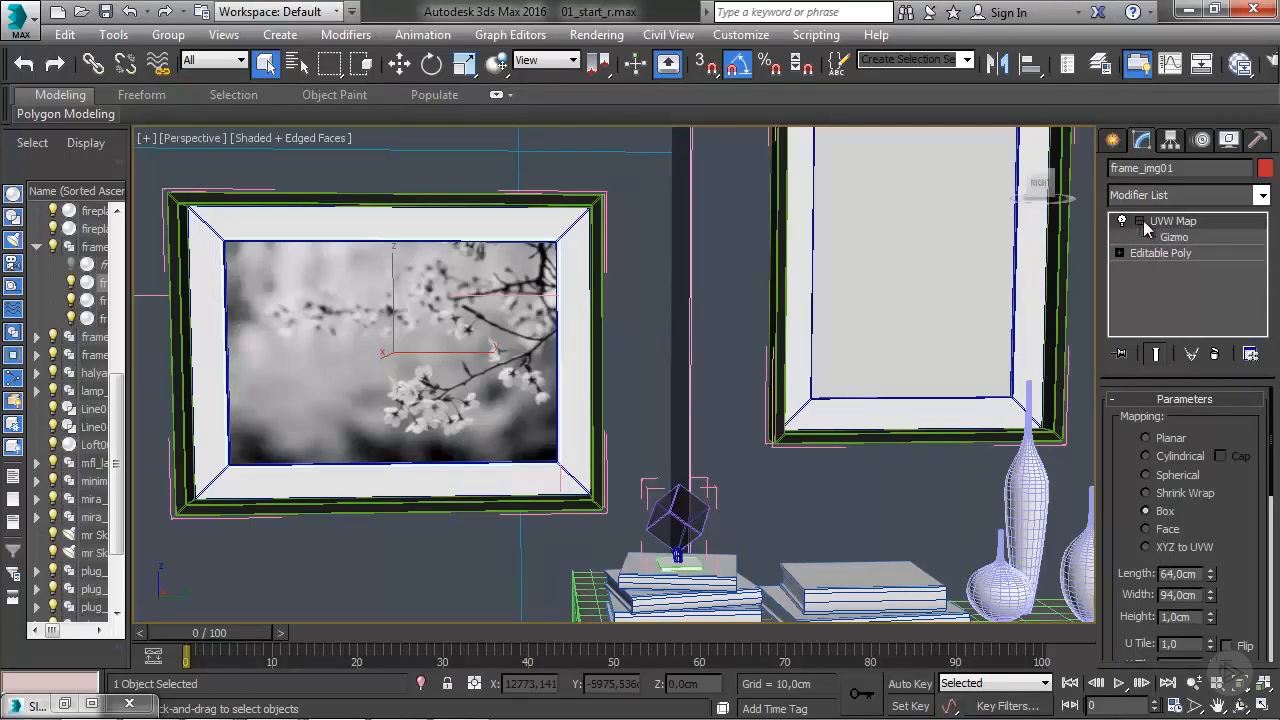
pyautogui.click(1172, 237)
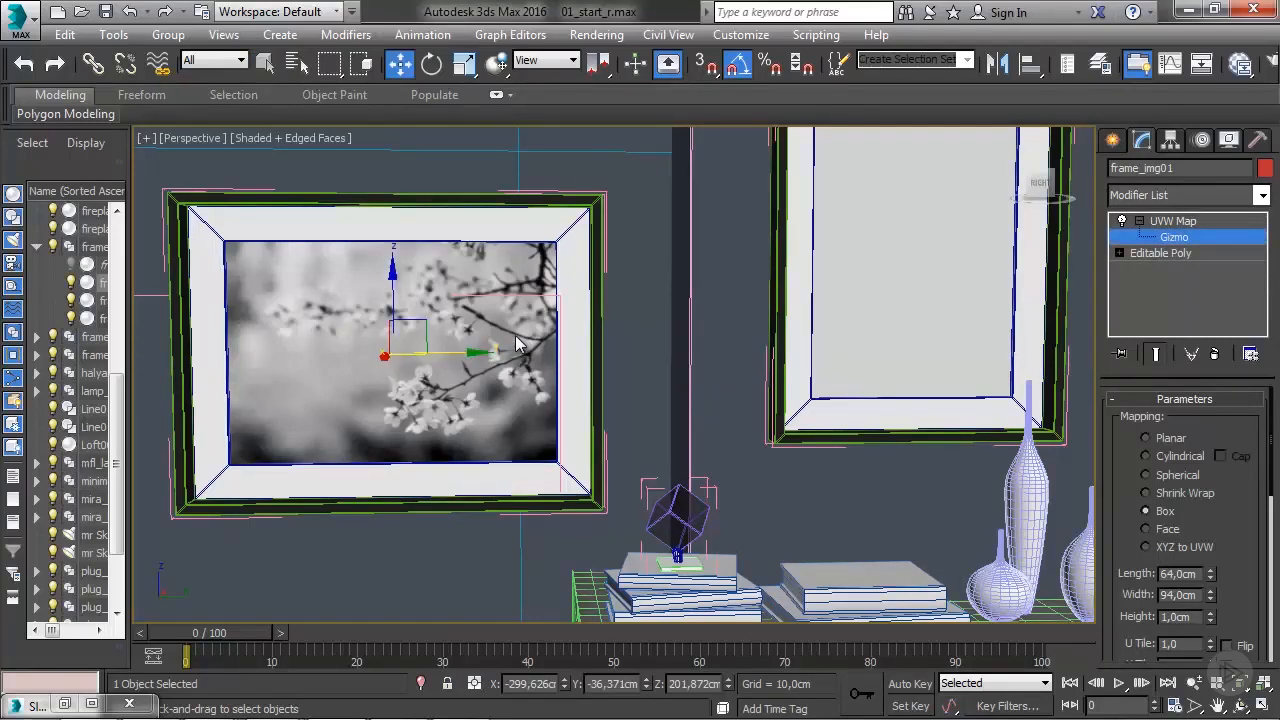
pyautogui.press('r')
pyautogui.moveTo(392, 266); pyautogui.dragTo(395, 241)
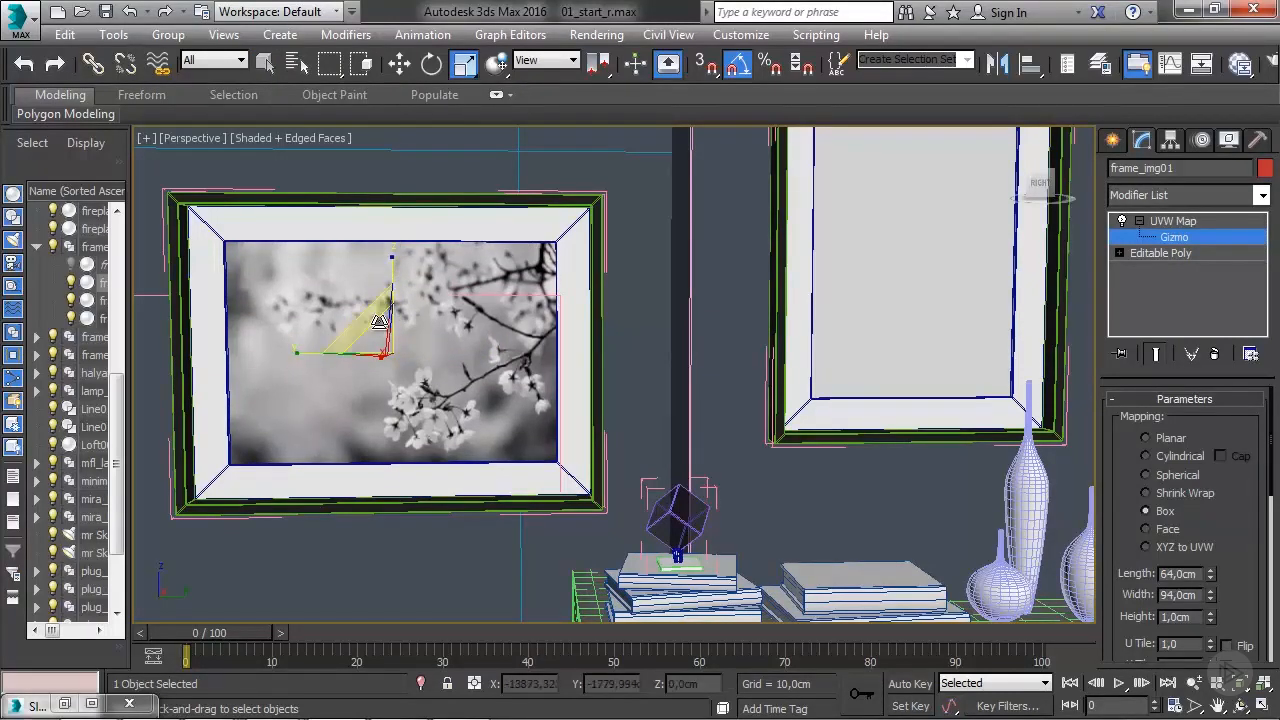
pyautogui.moveTo(377, 331); pyautogui.dragTo(377, 331)
# - Shift the left picture's mapping gizmo slightly sideways to reframe the blossoms, and leave the Gizmo level
pyautogui.press('w')
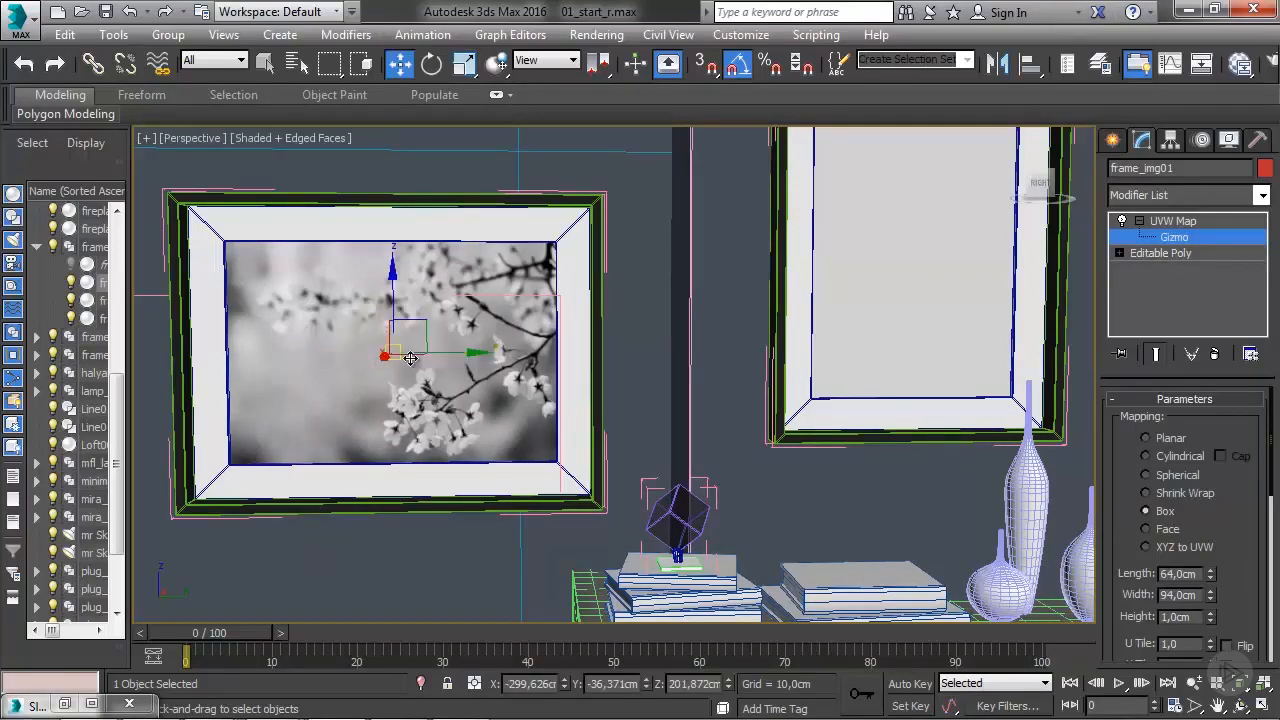
pyautogui.moveTo(448, 353); pyautogui.dragTo(442, 354)
pyautogui.hotkey('ctrl', 'b')
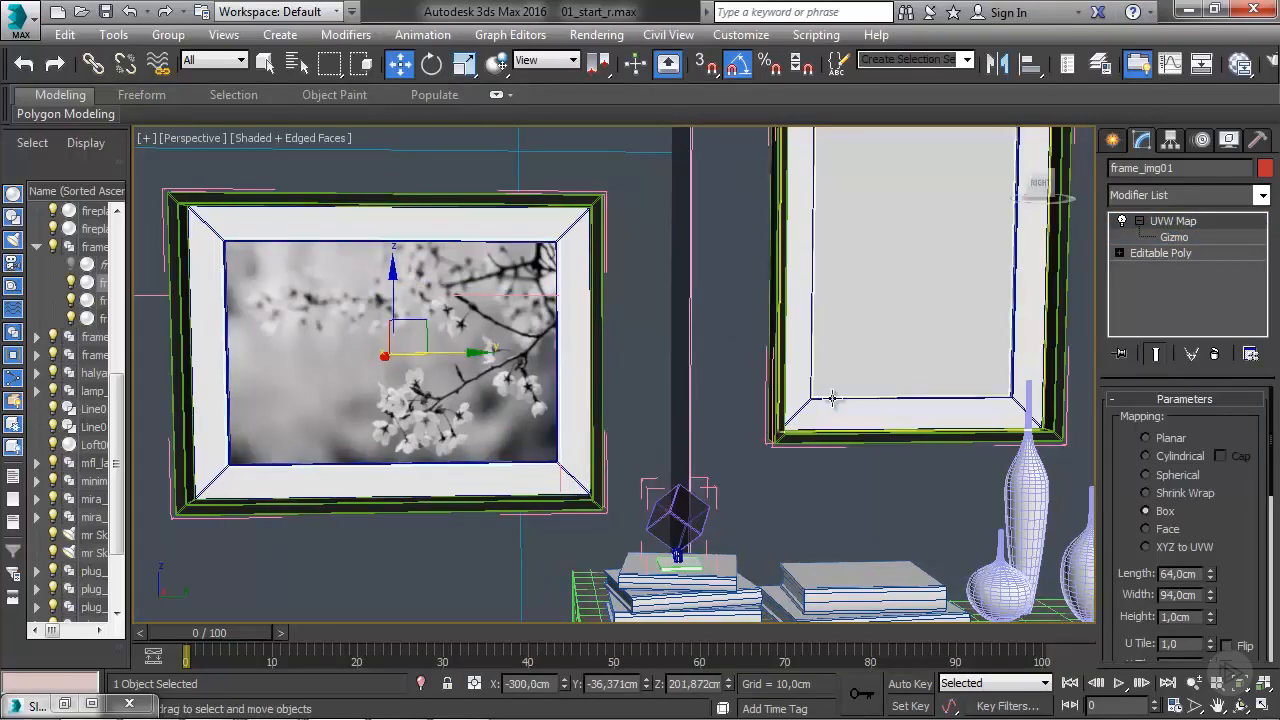
# - Duplicate the frame 01 material with its bitmap in the Slate Material Editor and name the copy "frame 02"
pyautogui.scroll(2, 891, 430)
pyautogui.moveTo(891, 430); pyautogui.dragTo(668, 489, button='middle')
pyautogui.scroll(-4, 650, 491)
pyautogui.scroll(2, 650, 491)
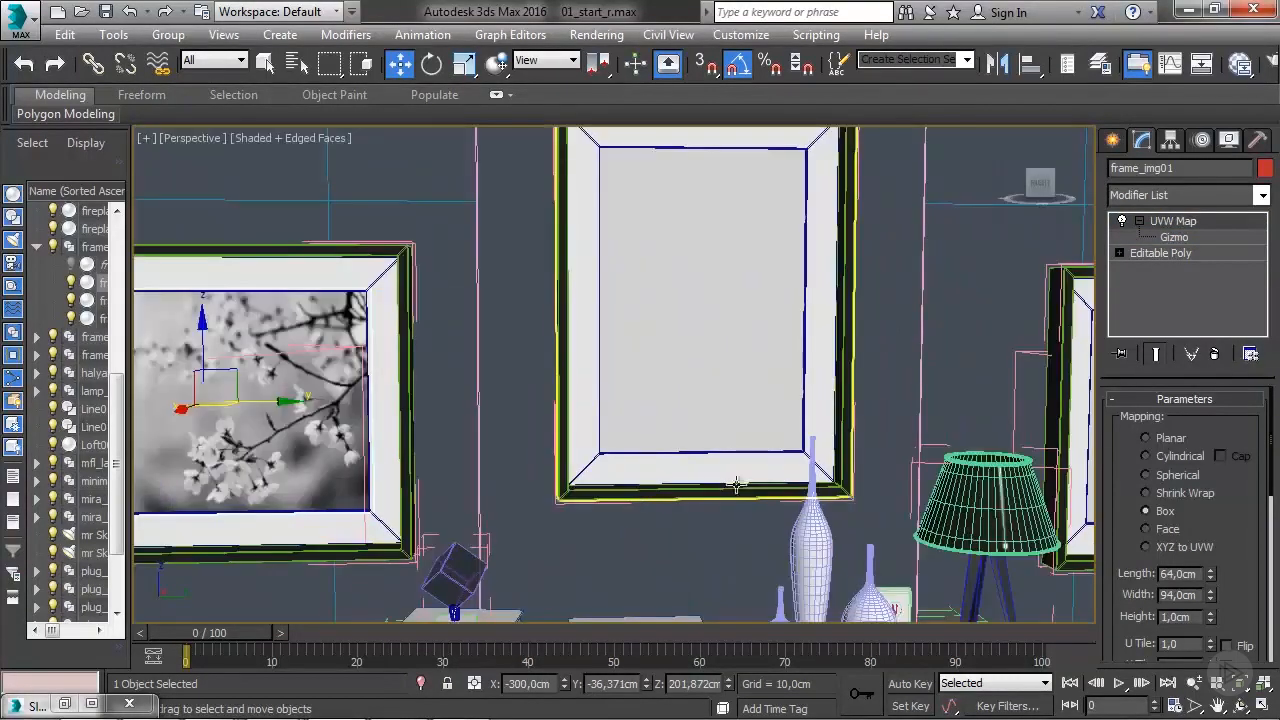
pyautogui.click(91, 704)
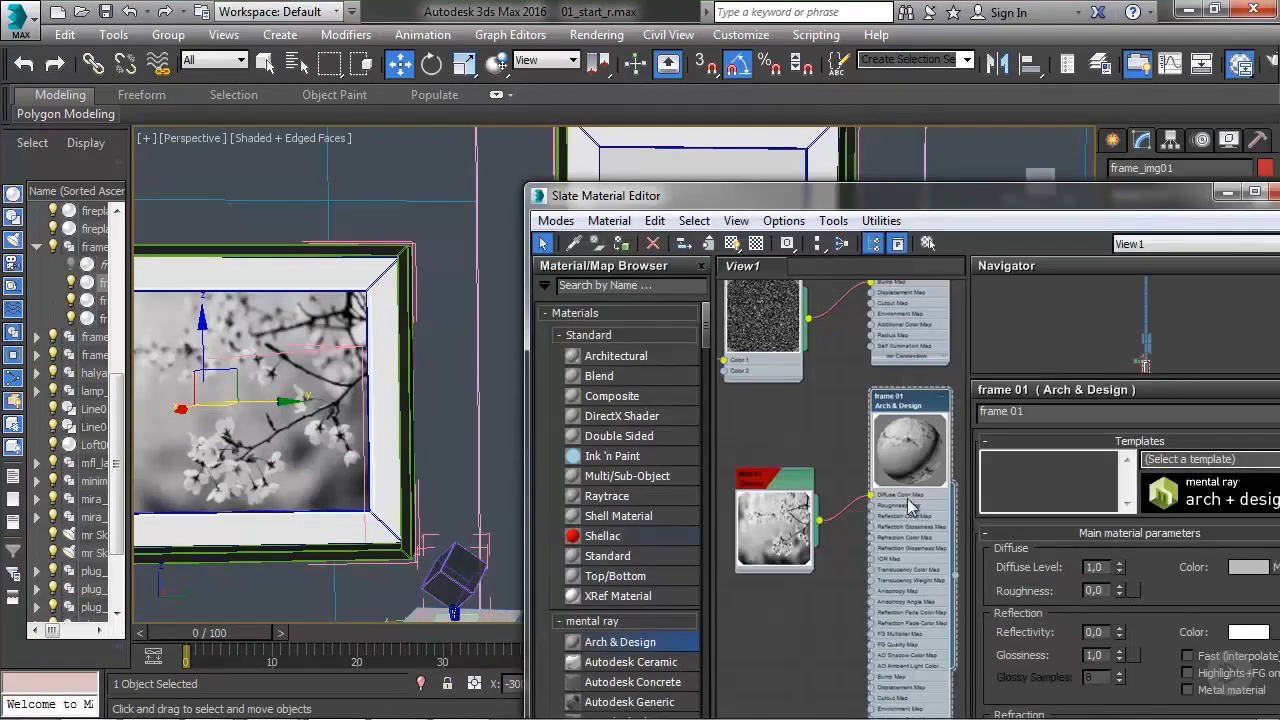
pyautogui.scroll(-2, 851, 418)
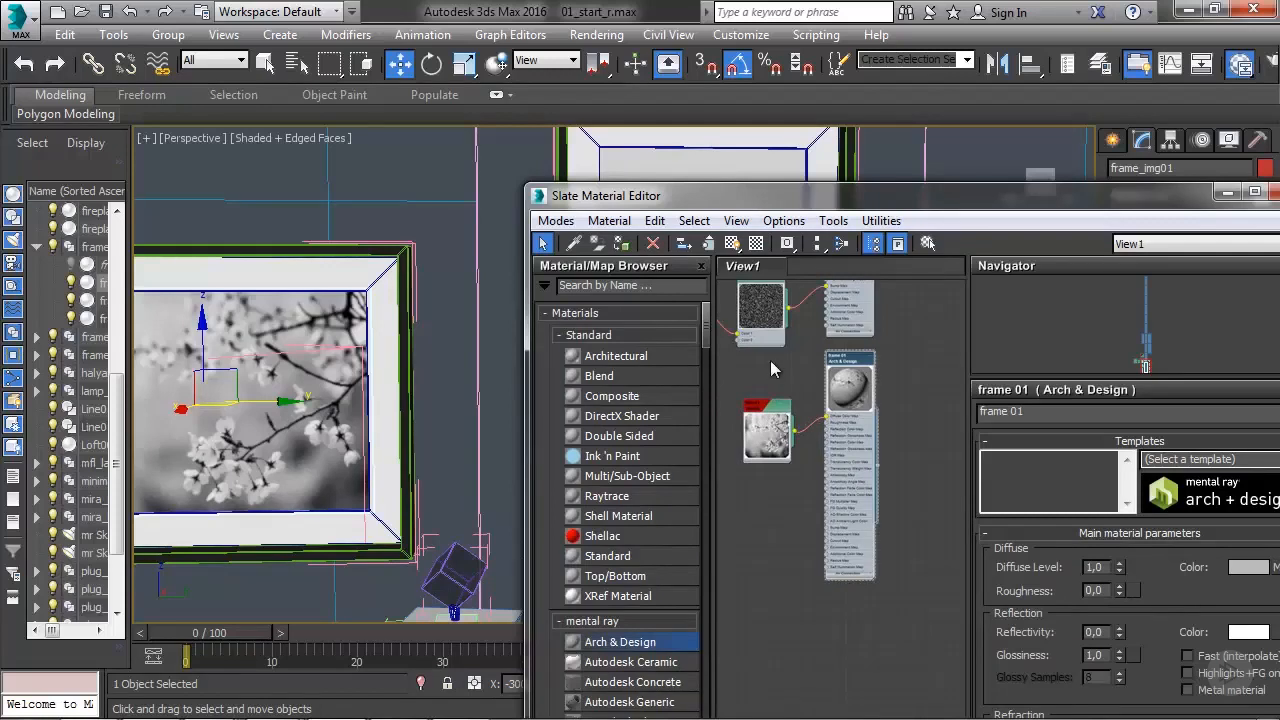
pyautogui.moveTo(913, 508); pyautogui.dragTo(810, 521, button='middle')
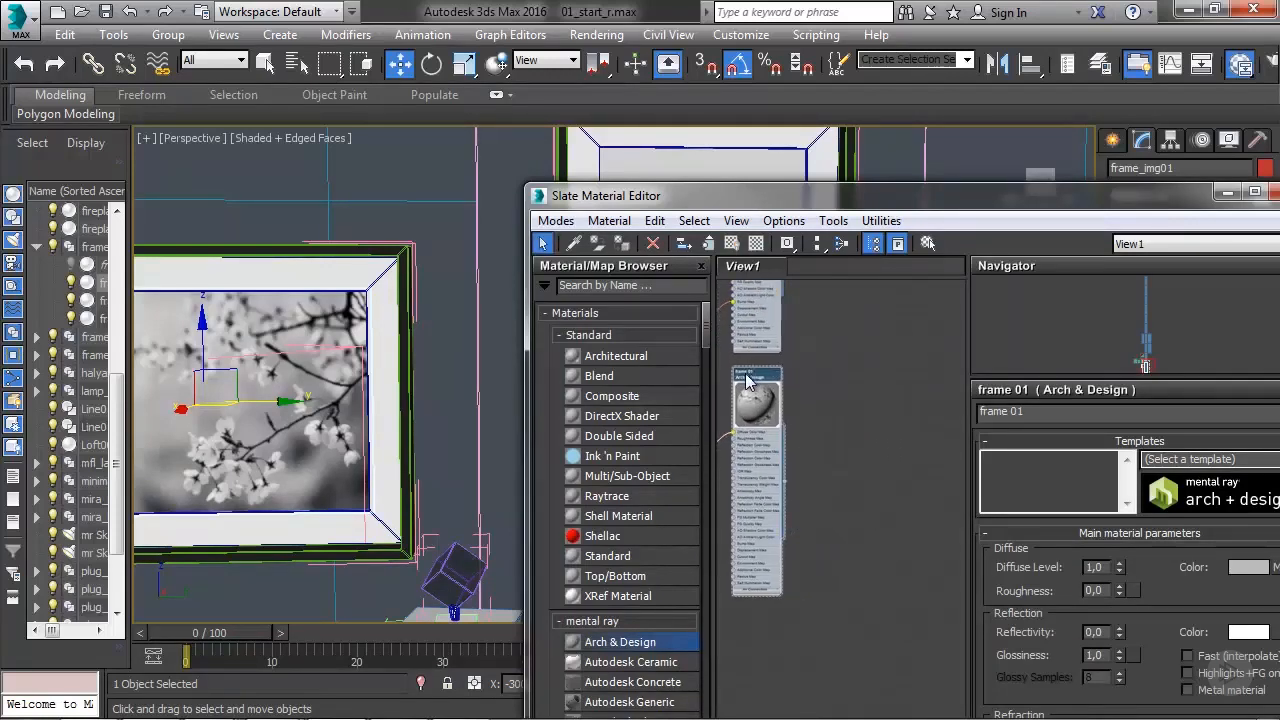
pyautogui.keyDown('shift'); pyautogui.moveTo(757, 386); pyautogui.dragTo(900, 386); pyautogui.keyUp('shift')
pyautogui.doubleClick(903, 385)
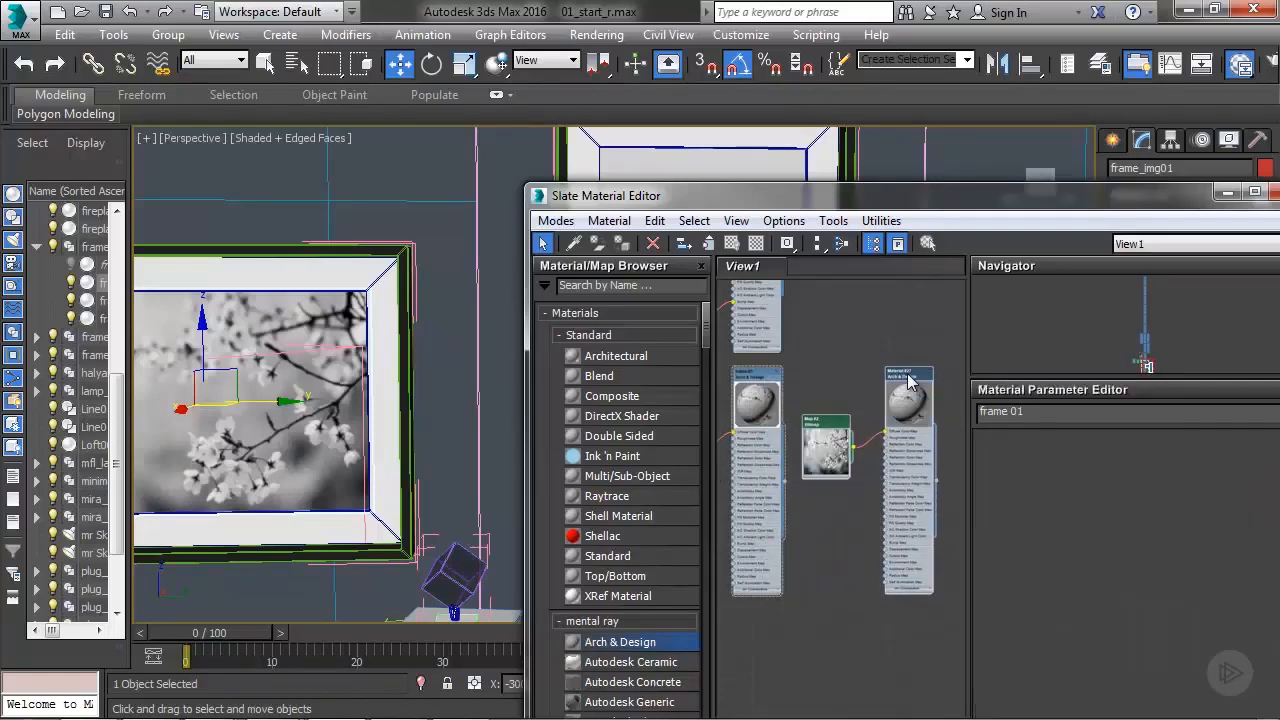
pyautogui.write('frame 02')
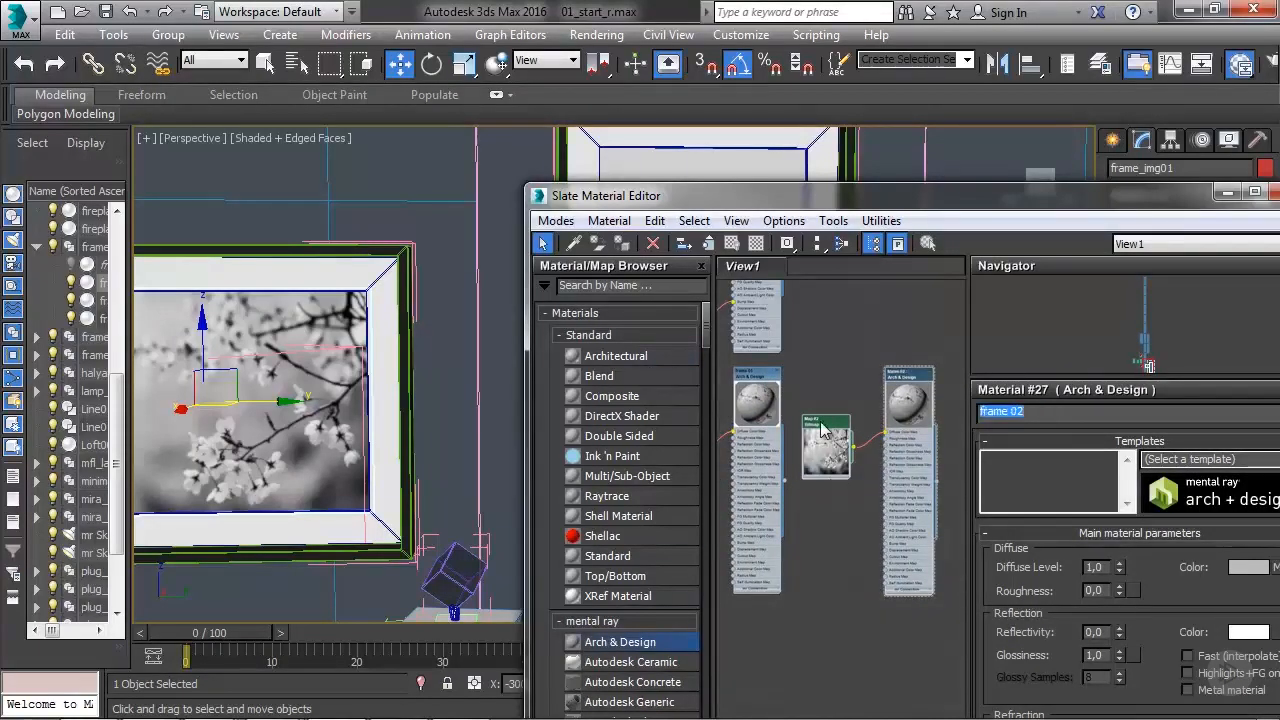
# - Replace the image in frame 02's bitmap with frames (2), the picture of the man covering his face with his hands
pyautogui.doubleClick(831, 443)
pyautogui.scroll(4, 831, 443)
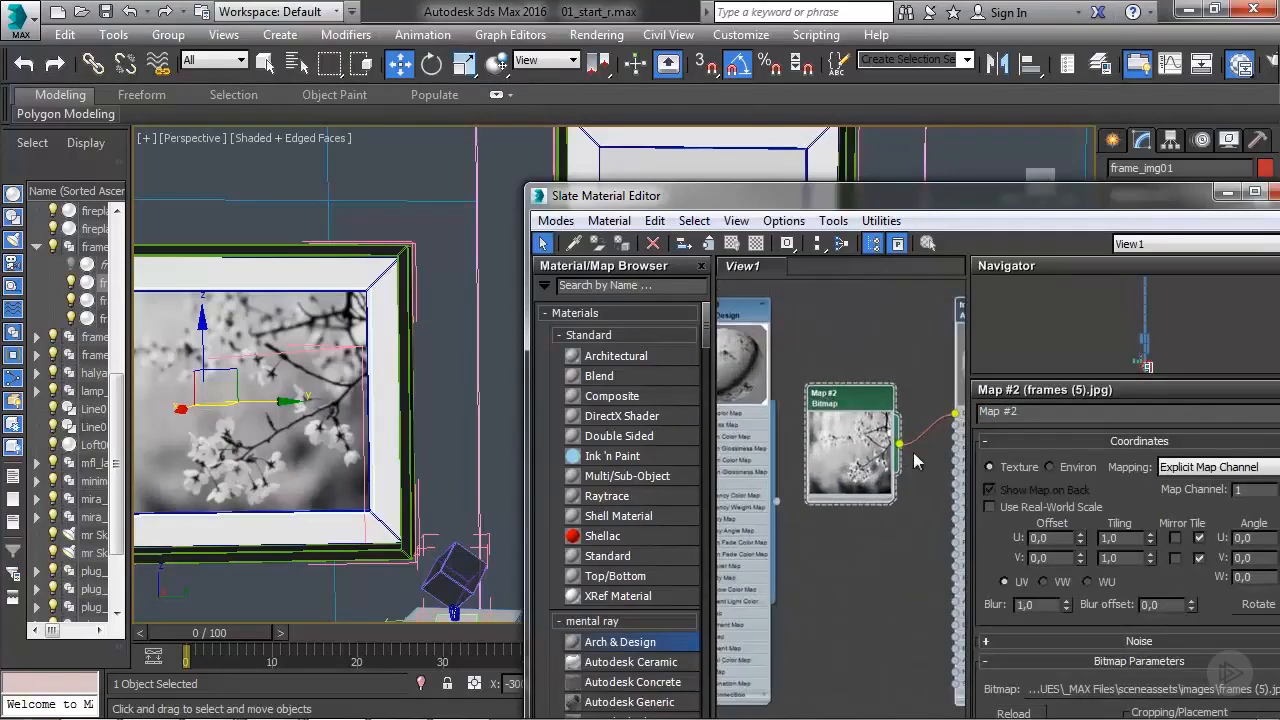
pyautogui.scroll(-3, 998, 588)
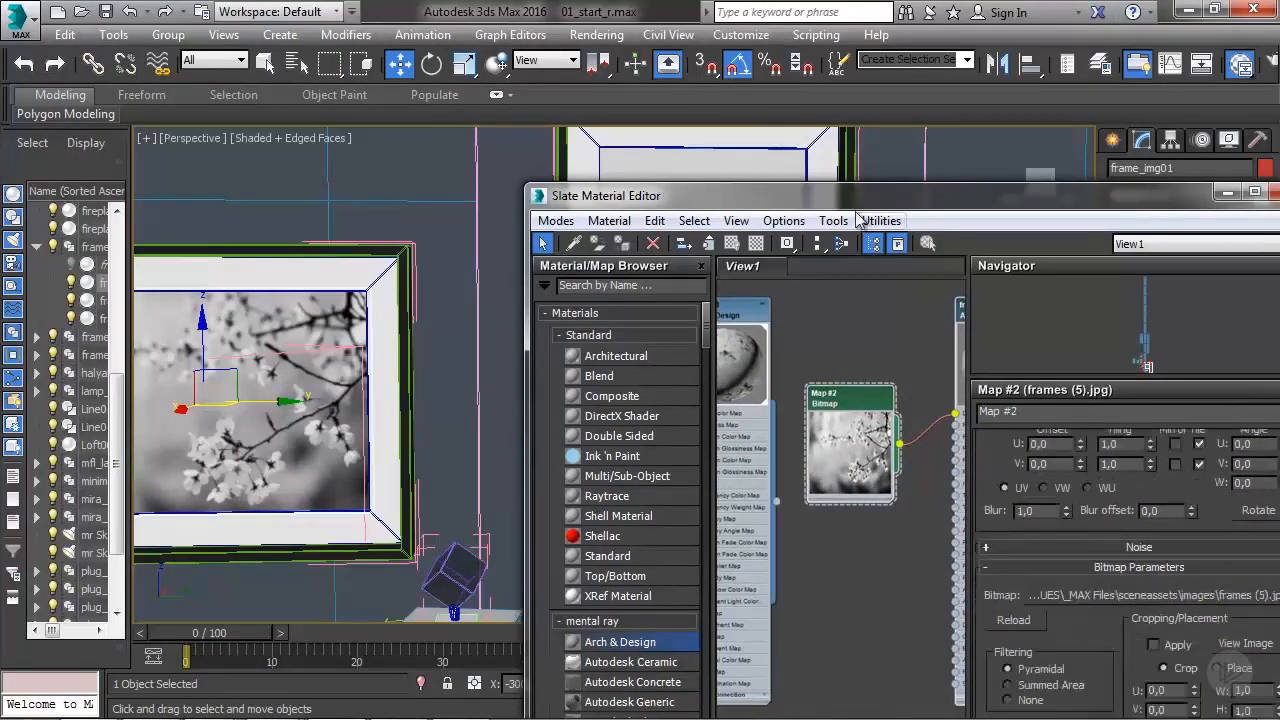
pyautogui.moveTo(855, 200); pyautogui.dragTo(585, 74)
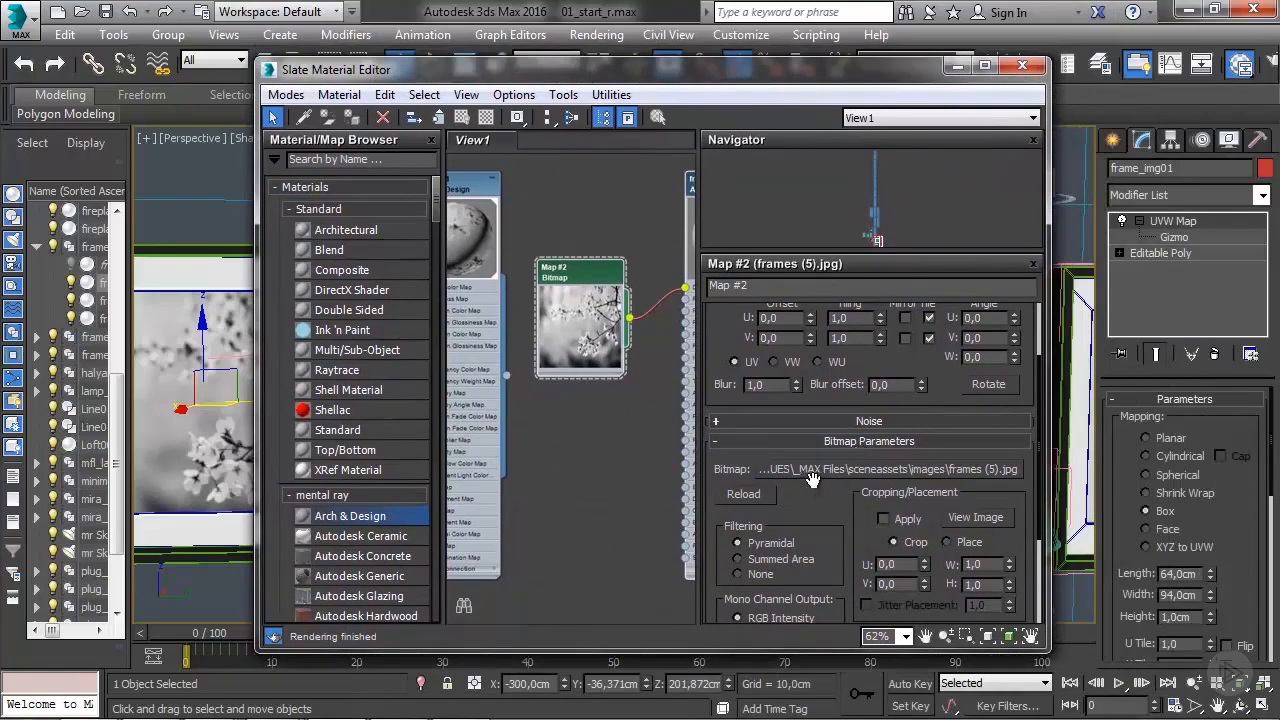
pyautogui.click(922, 470)
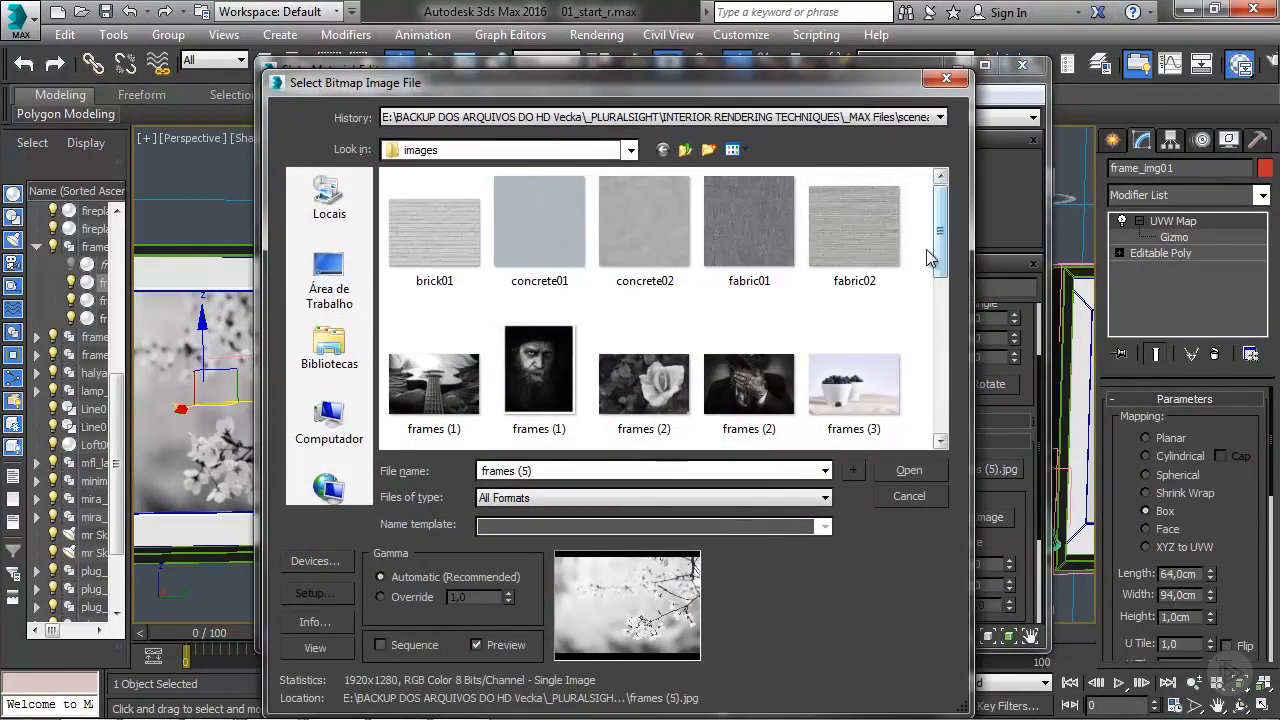
pyautogui.click(765, 385)
pyautogui.click(906, 473)
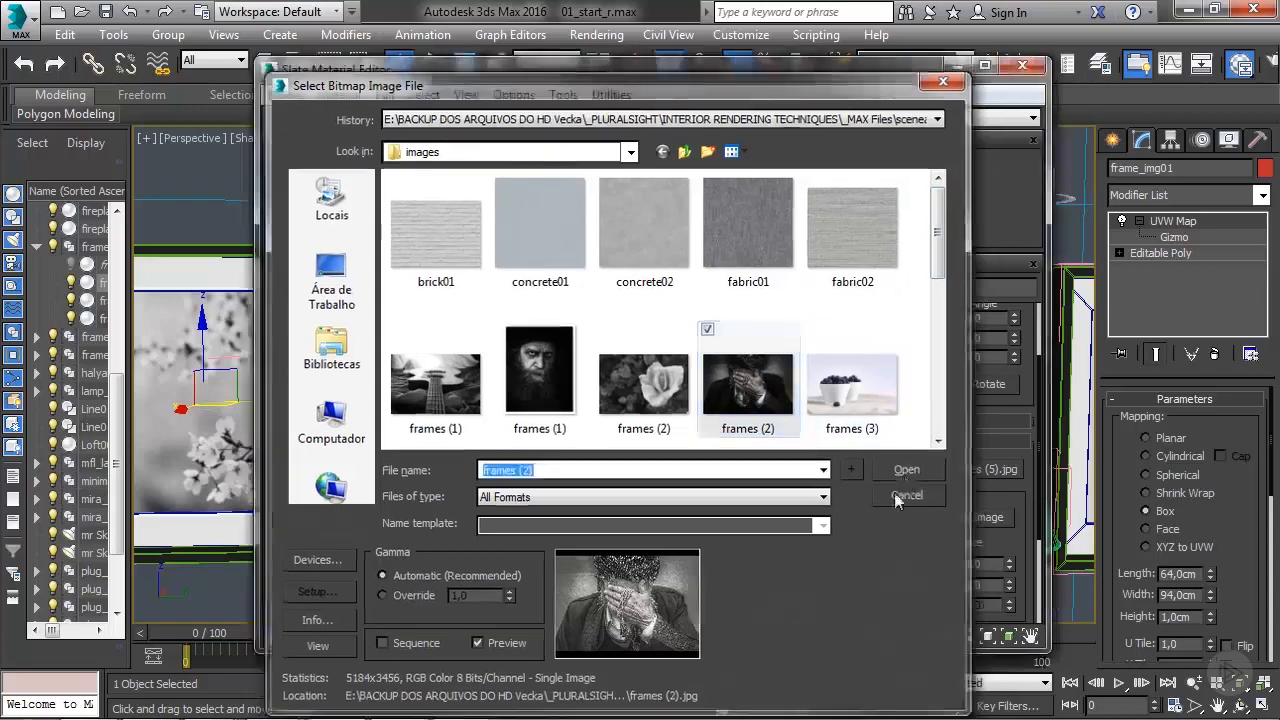
pyautogui.moveTo(654, 362); pyautogui.dragTo(567, 410, button='middle')
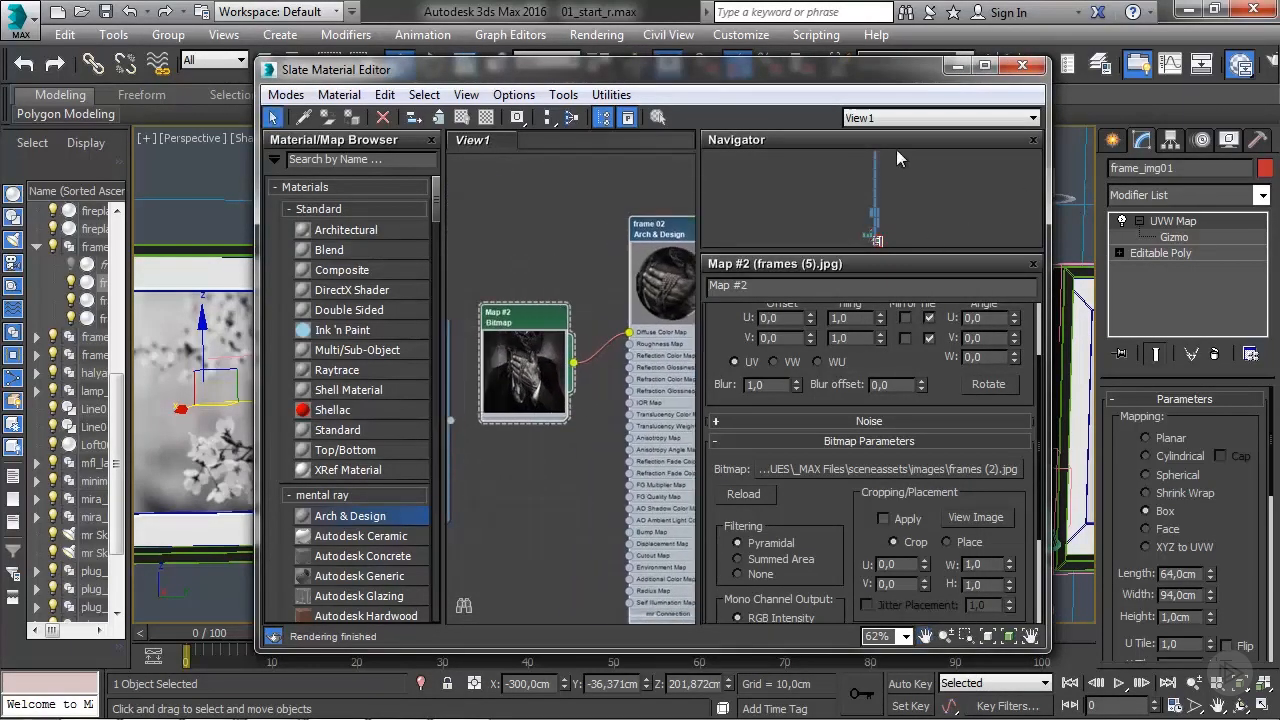
# - Assign the frame 02 material to the middle frame's picture with its bitmap shown in the viewport, and minimize the Slate Material Editor
pyautogui.moveTo(850, 88); pyautogui.dragTo(804, 388)
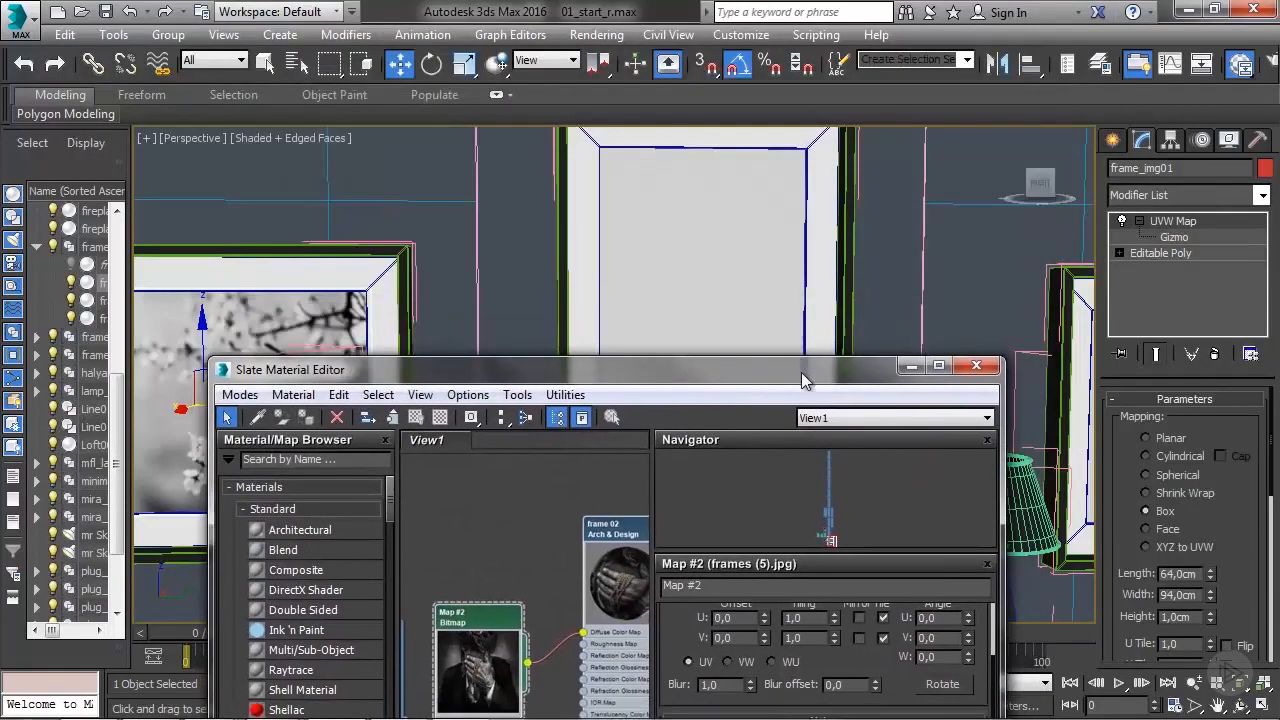
pyautogui.click(712, 238)
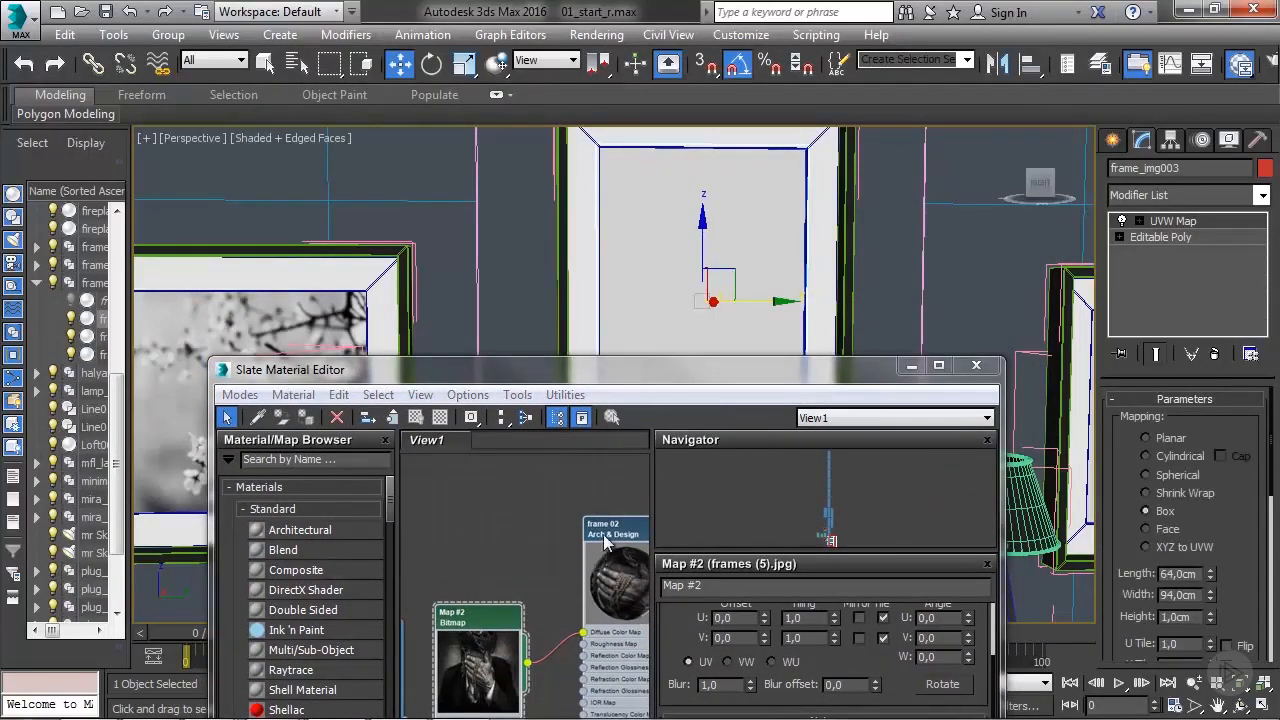
pyautogui.click(307, 418)
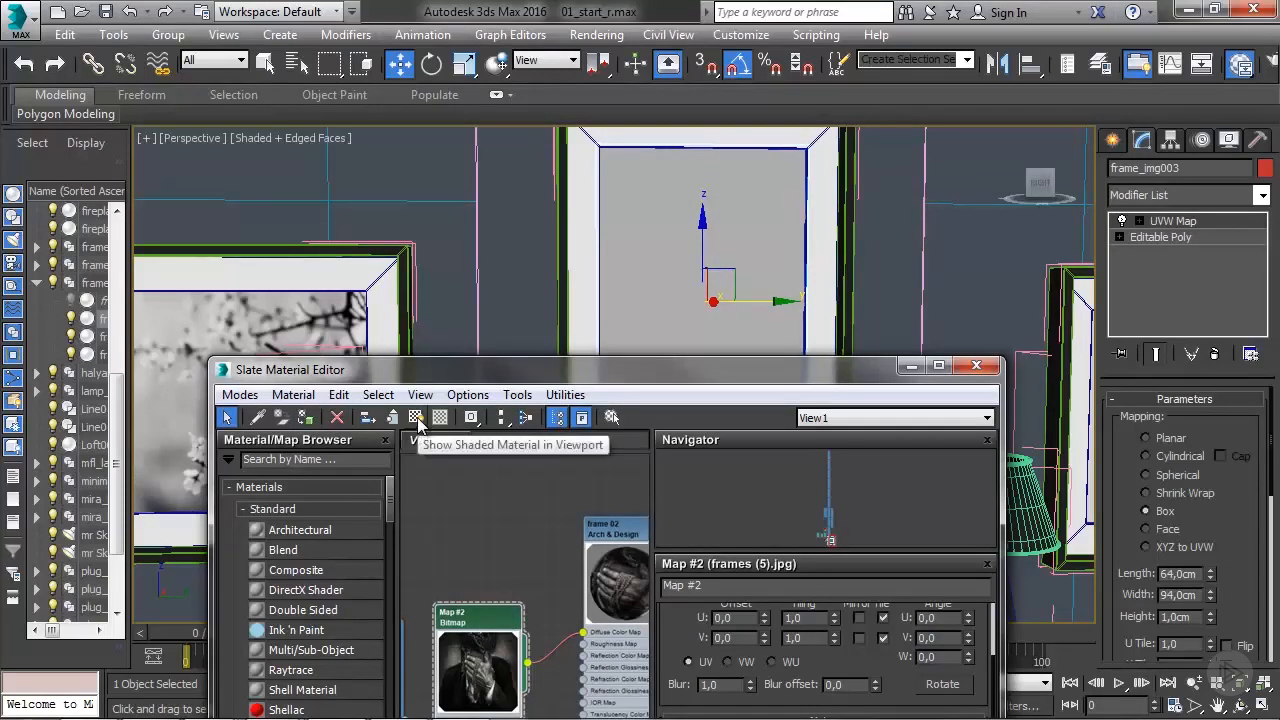
pyautogui.click(416, 418)
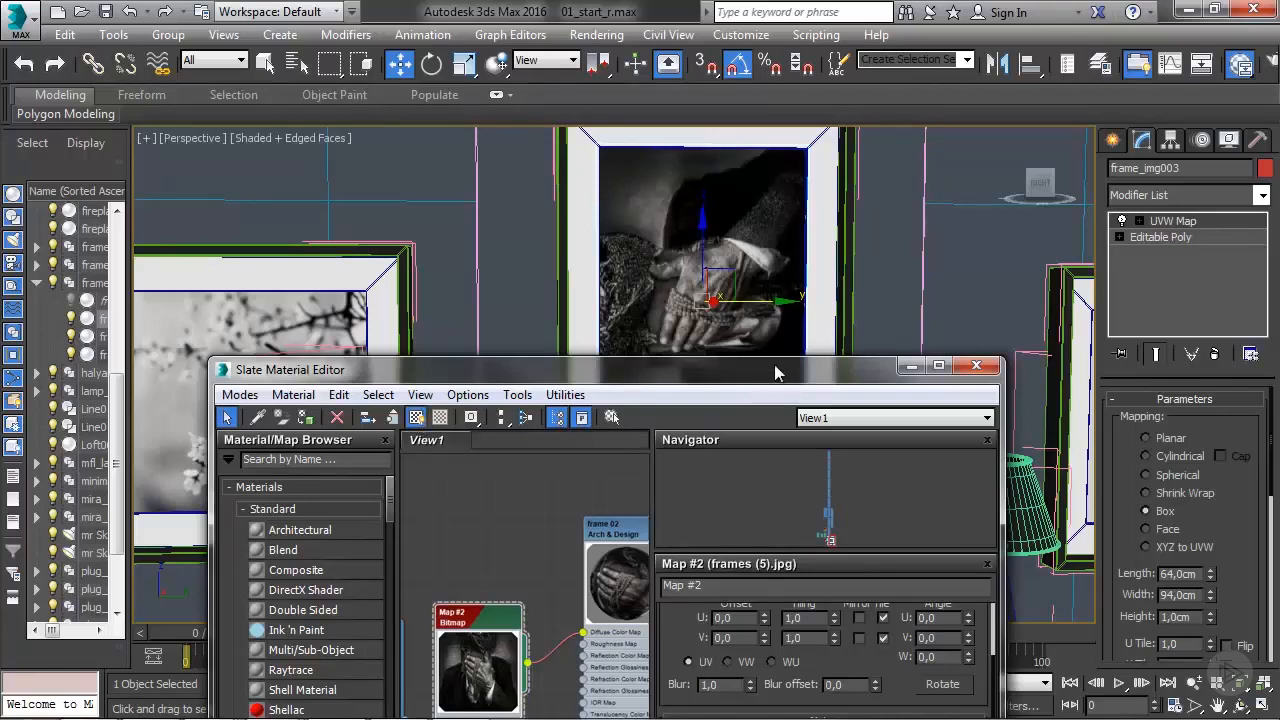
pyautogui.click(911, 366)
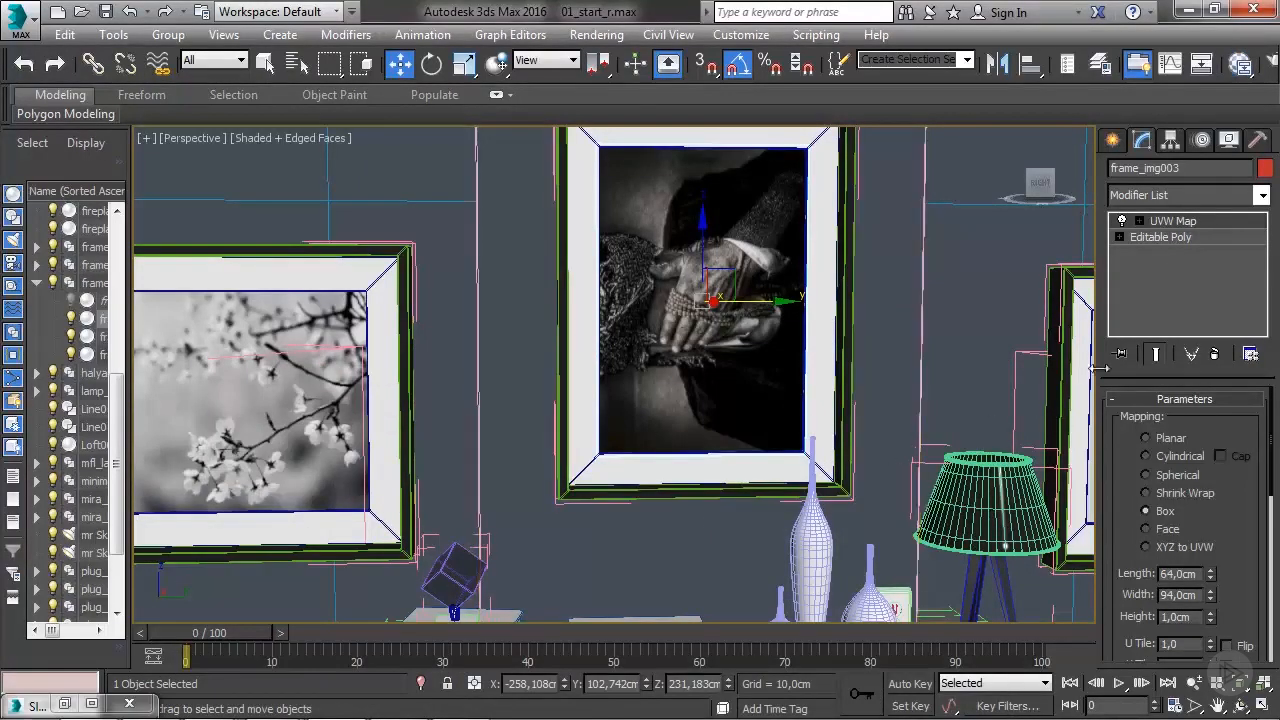
# - Rotate the UVW Map gizmo of the middle picture a quarter turn so the hands image stands upright
pyautogui.click(1139, 222)
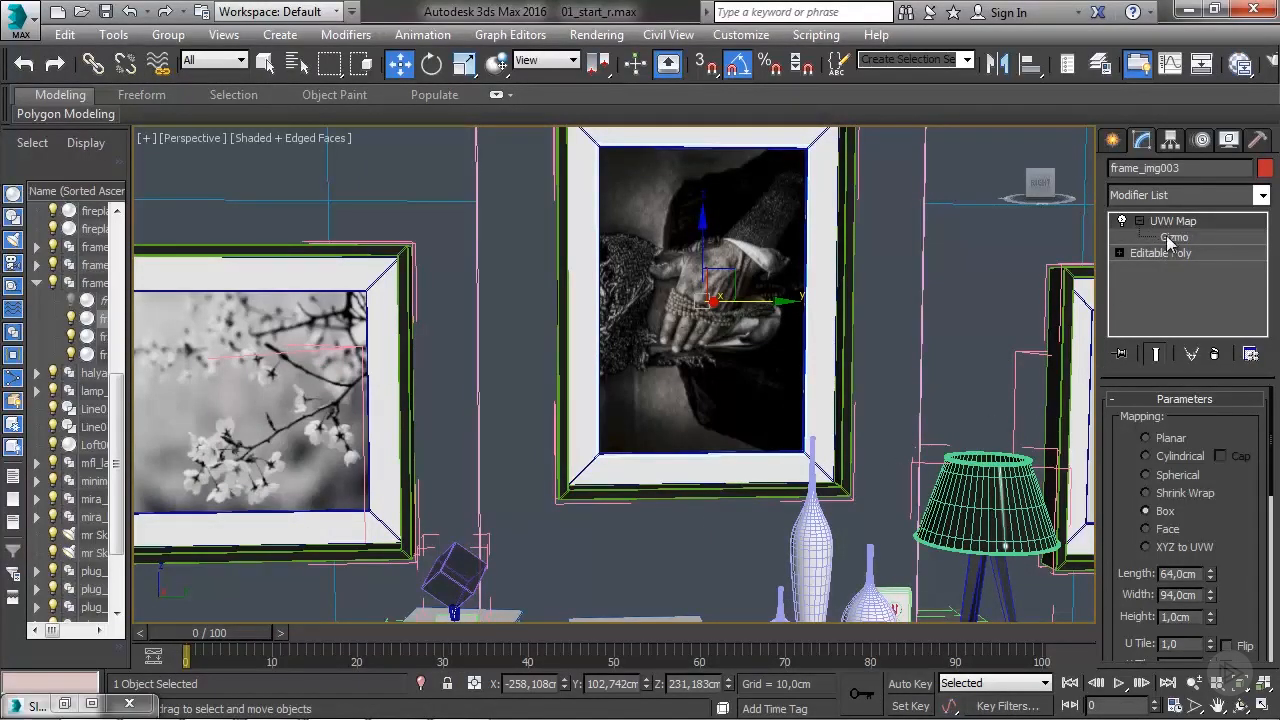
pyautogui.click(1172, 237)
pyautogui.moveTo(803, 389); pyautogui.dragTo(748, 400, button='middle')
pyautogui.press('e')
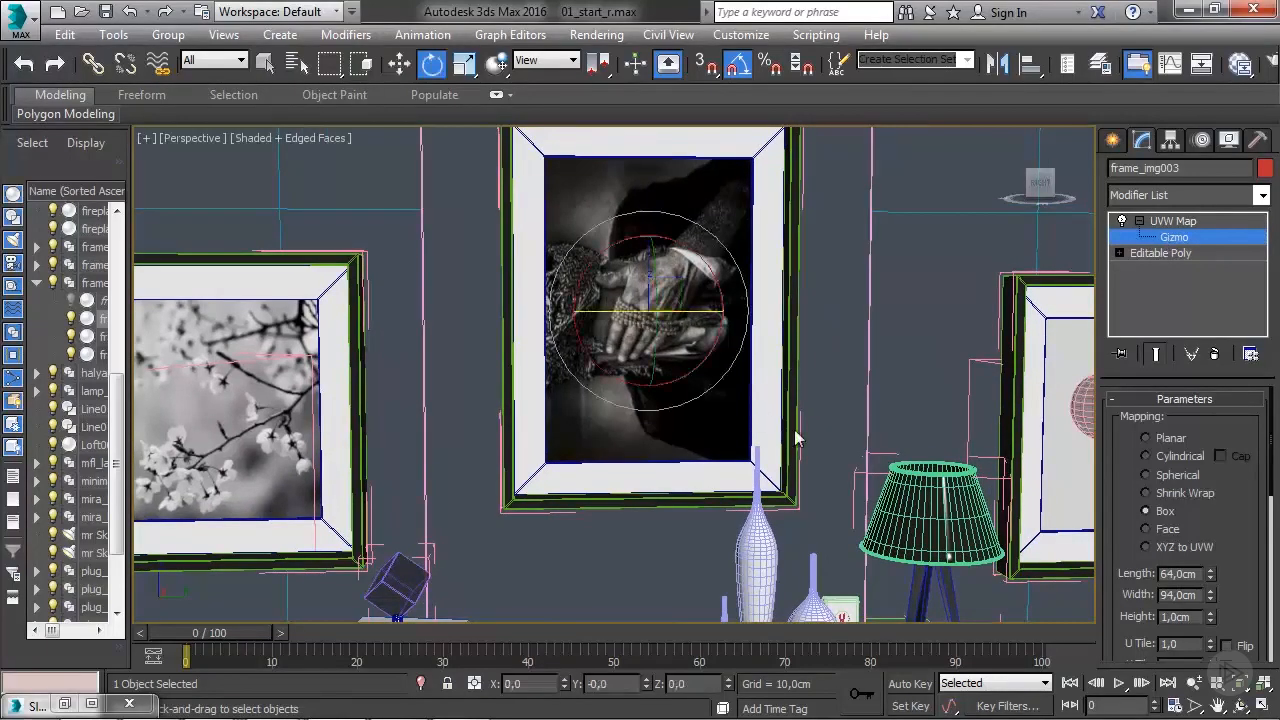
pyautogui.moveTo(604, 245); pyautogui.dragTo(705, 233)
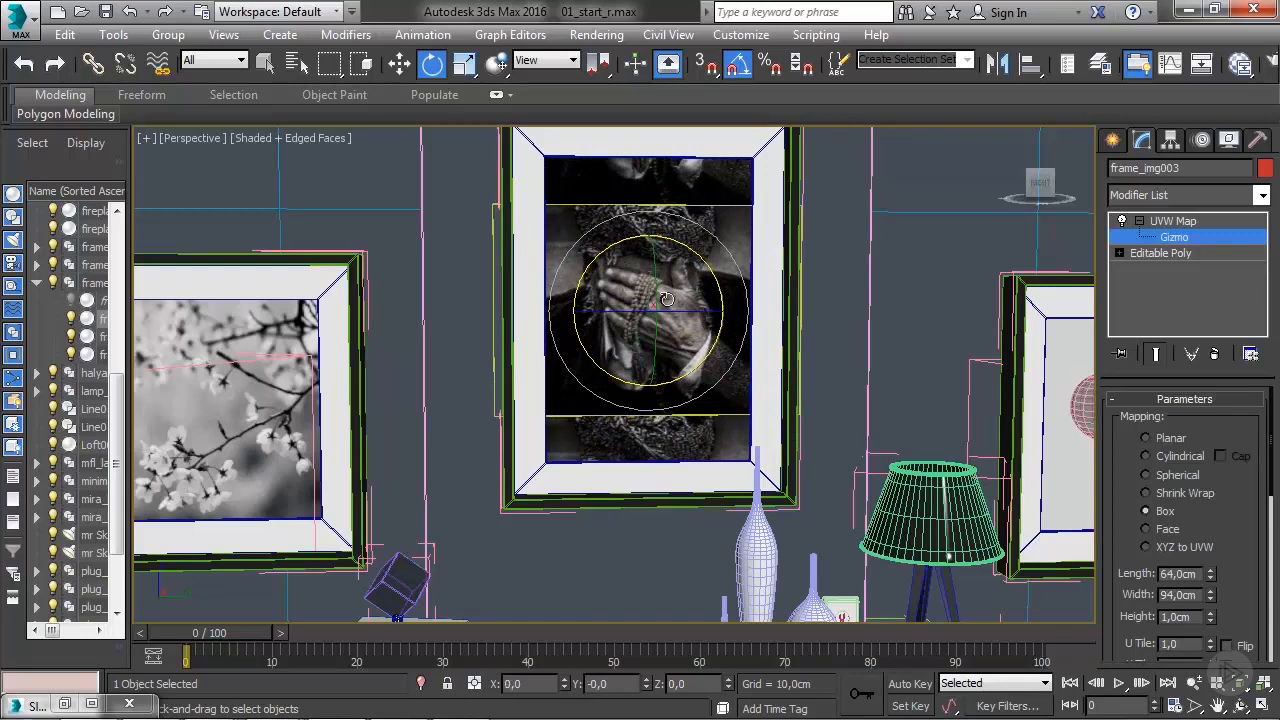
# - Scale up the middle picture's mapping gizmo until the hands image covers the whole picture without repeating
pyautogui.press('r')
pyautogui.moveTo(636, 294); pyautogui.dragTo(646, 233)
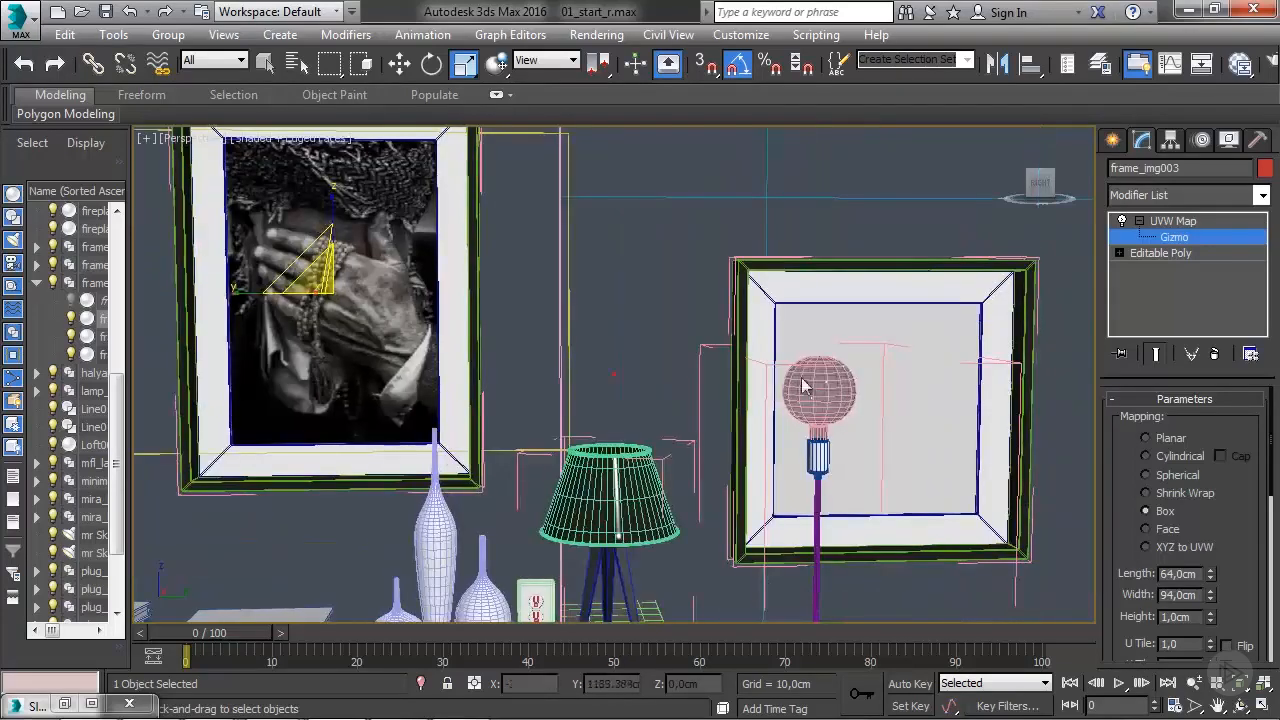
pyautogui.press('z')
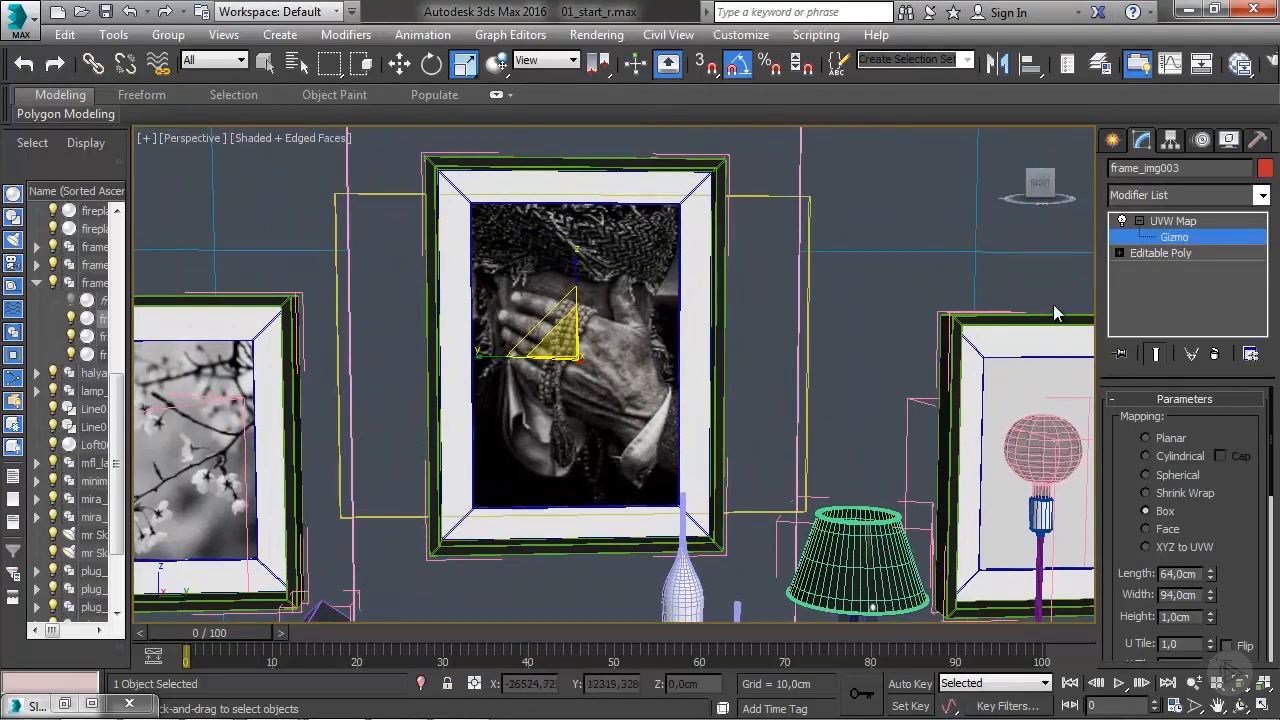
# - Enlarge the middle picture at its Editable Poly level to fill the outer frame, and delete the white mat around it
pyautogui.click(1160, 253)
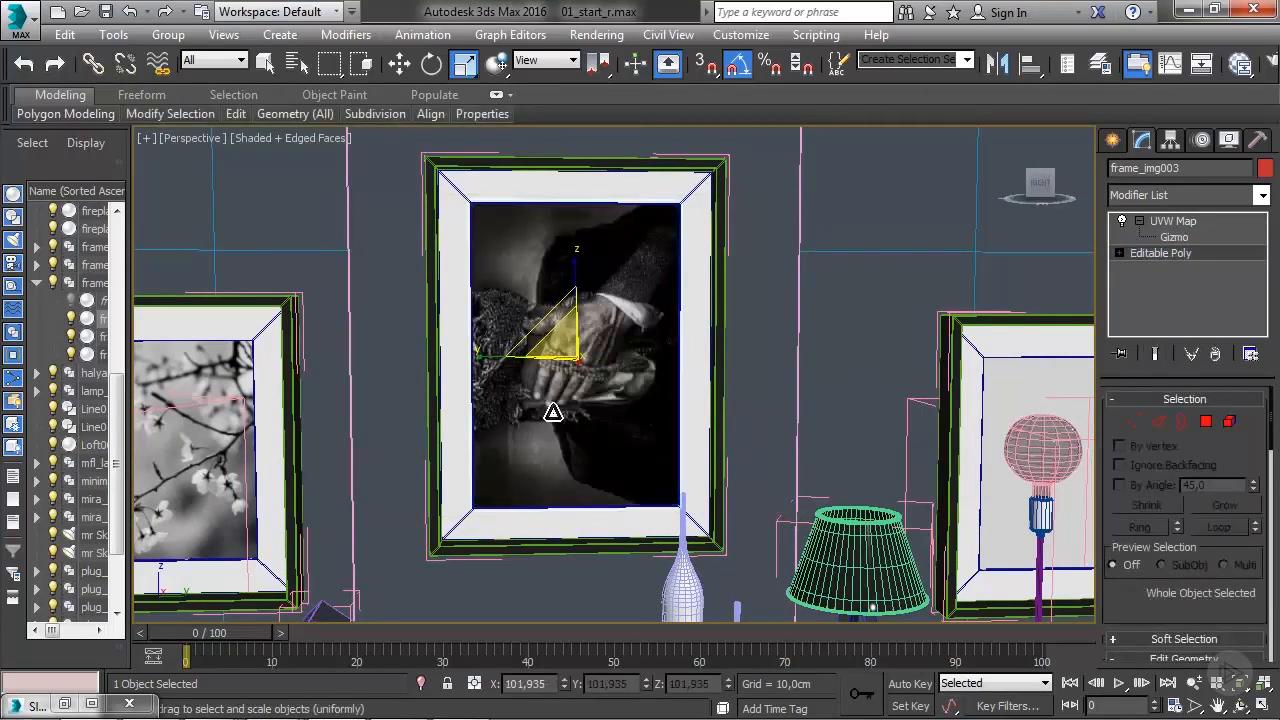
pyautogui.moveTo(564, 336); pyautogui.dragTo(473, 357)
pyautogui.click(694, 210)
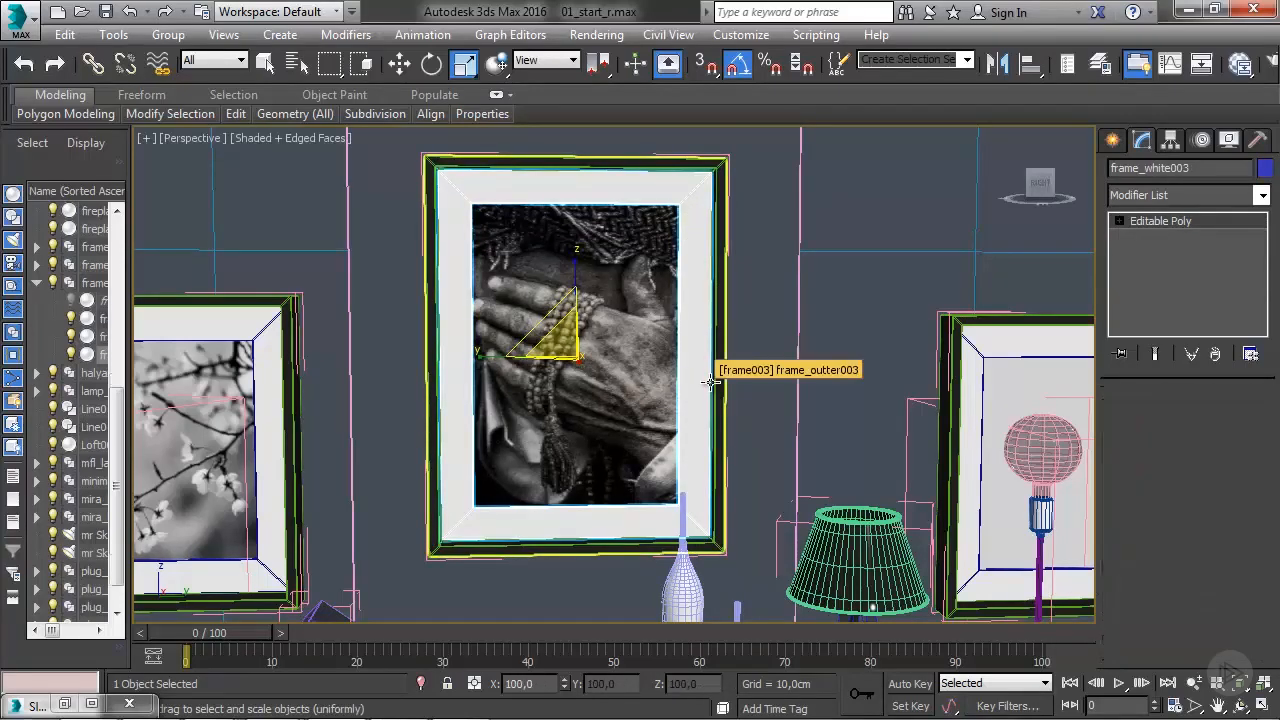
pyautogui.press('Delete')
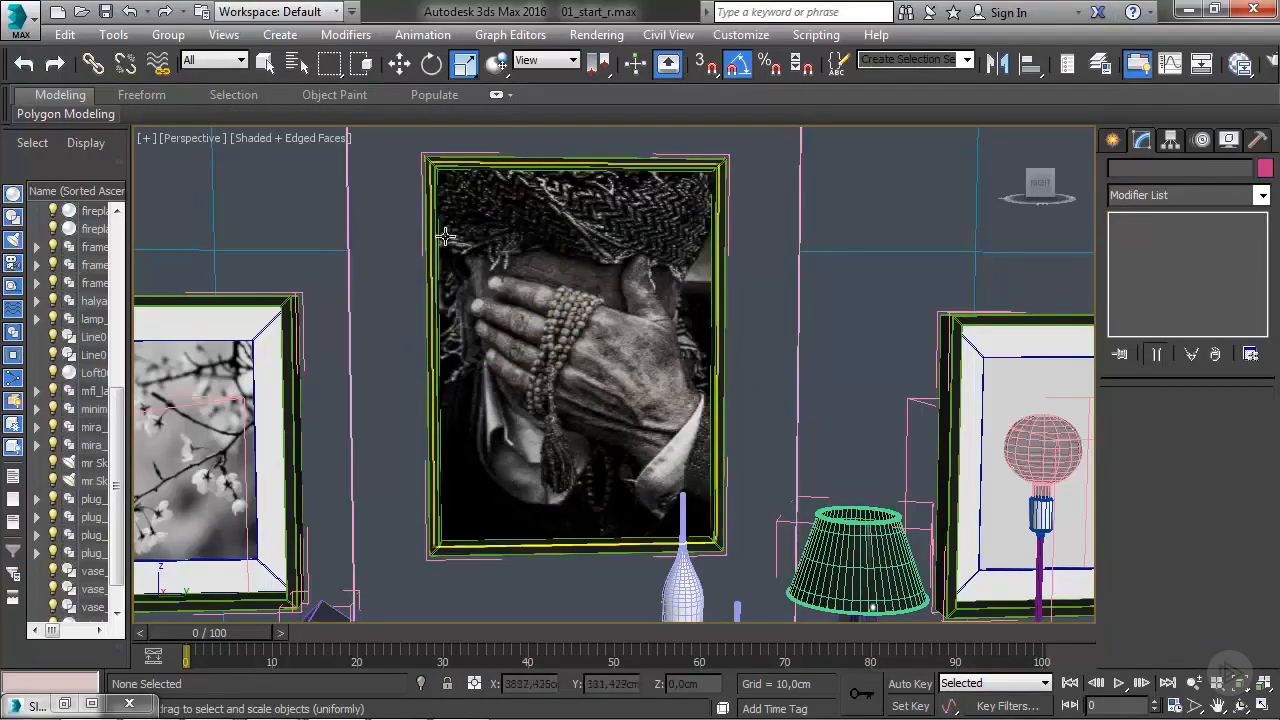
# - Select the right frame's picture and duplicate the frame 02 material with its bitmap in the Slate Material Editor
pyautogui.moveTo(782, 514); pyautogui.dragTo(440, 460, button='middle')
pyautogui.click(807, 420)
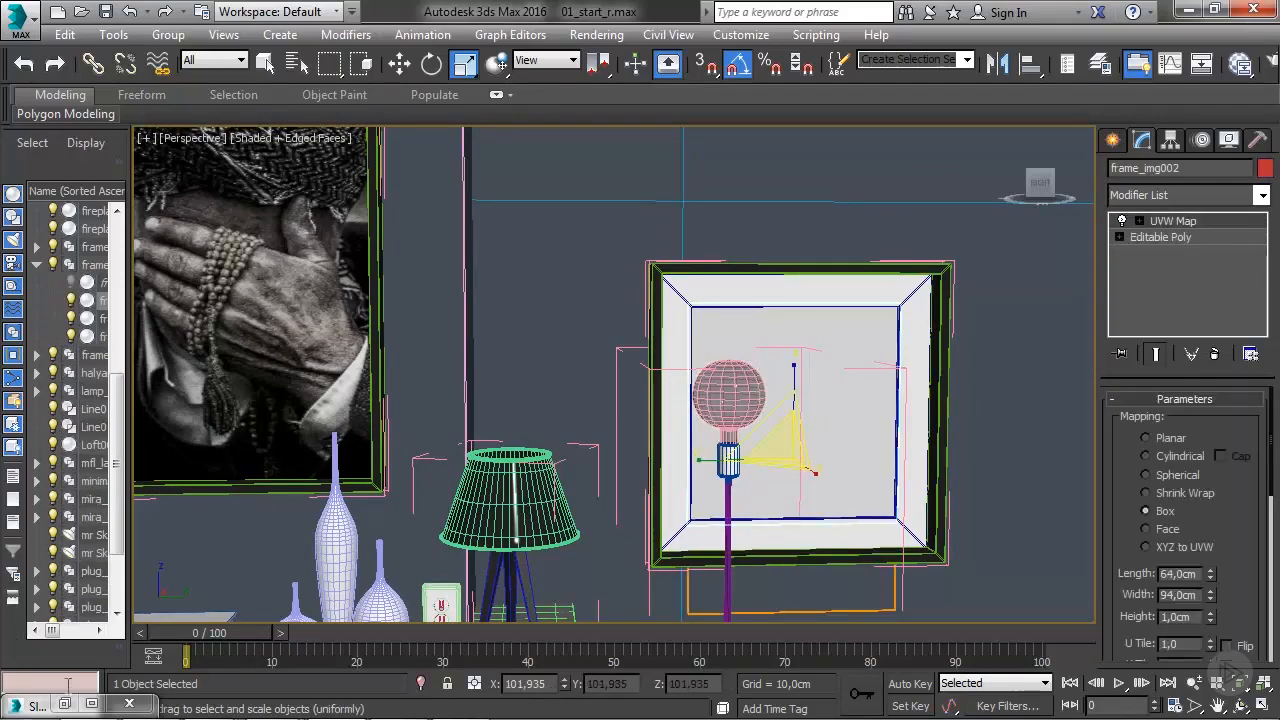
pyautogui.press('m')
pyautogui.scroll(-3, 519, 618)
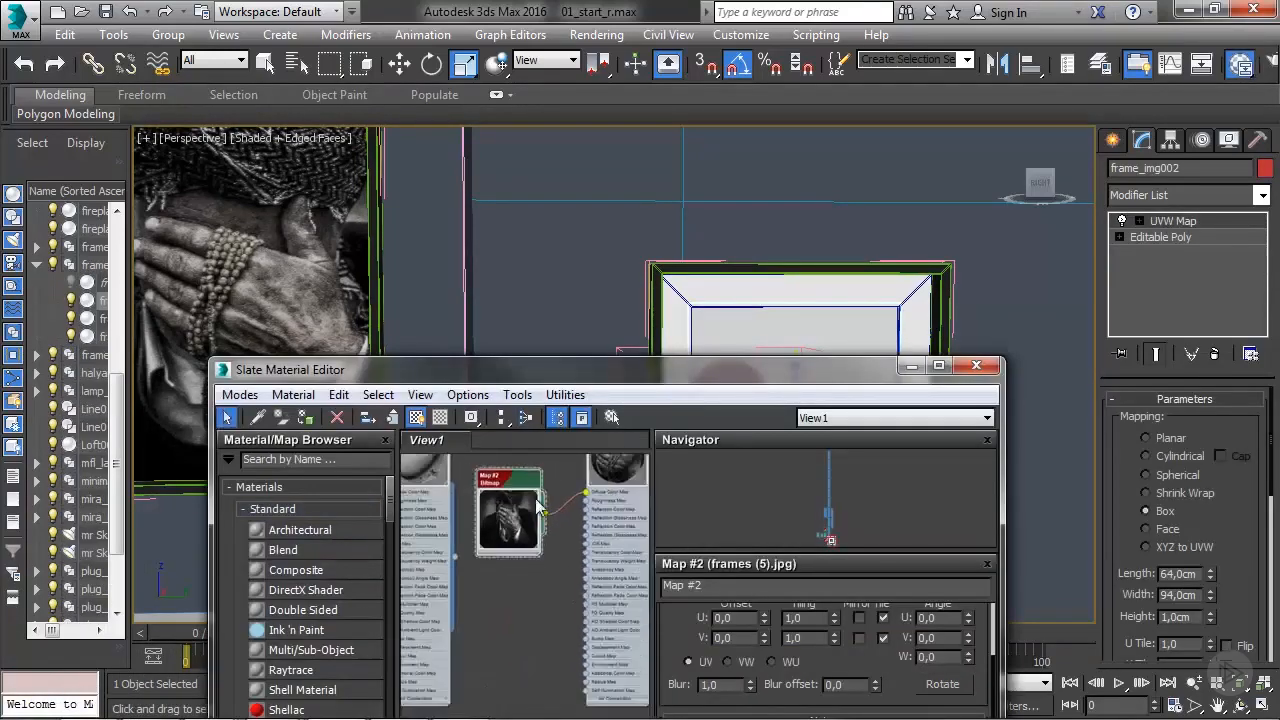
pyautogui.moveTo(539, 547); pyautogui.dragTo(505, 603, button='middle')
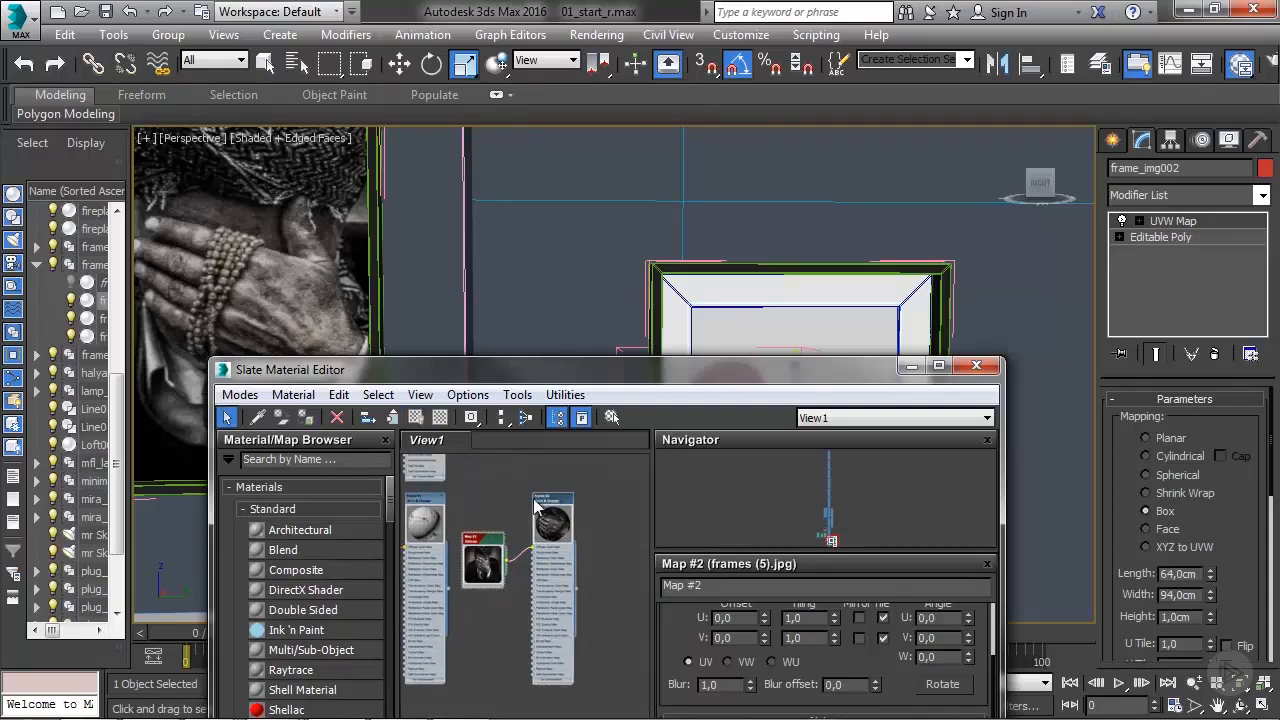
pyautogui.keyDown('shift'); pyautogui.moveTo(543, 504); pyautogui.dragTo(653, 508); pyautogui.keyUp('shift')
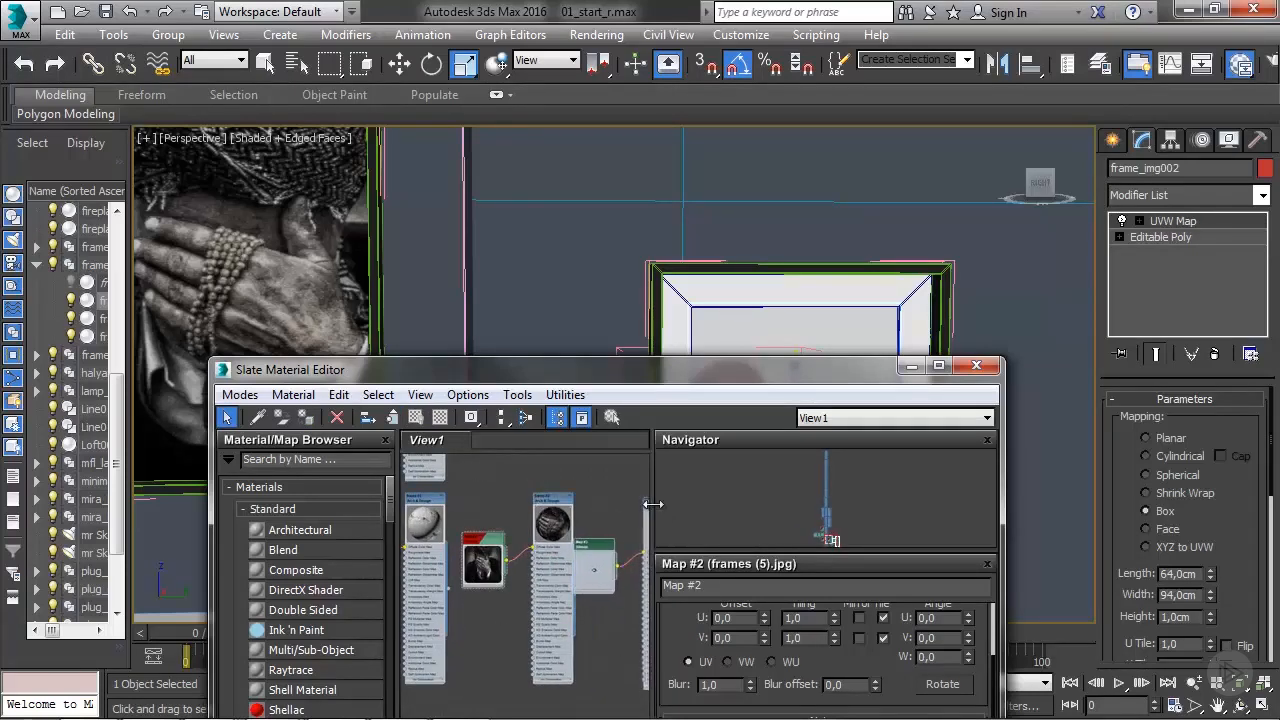
pyautogui.moveTo(597, 545); pyautogui.dragTo(454, 508, button='middle')
pyautogui.moveTo(510, 474); pyautogui.dragTo(527, 472)
pyautogui.click(610, 558)
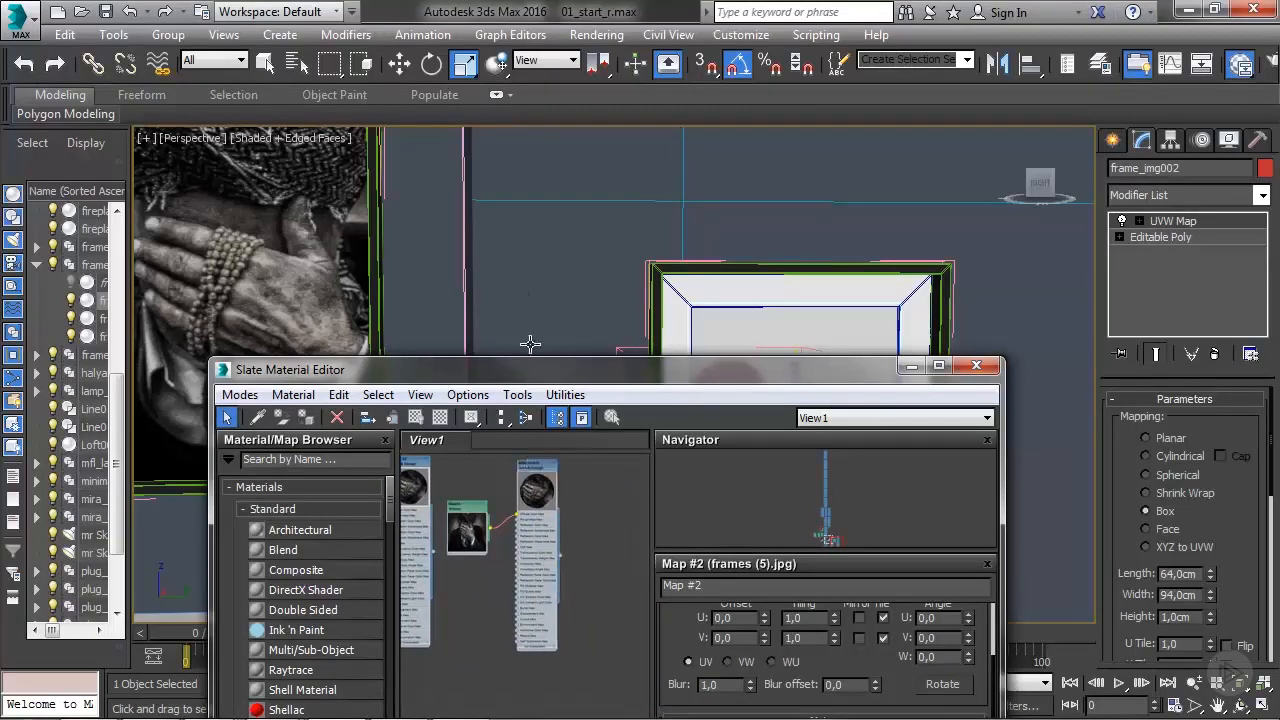
pyautogui.moveTo(540, 368); pyautogui.dragTo(585, 167)
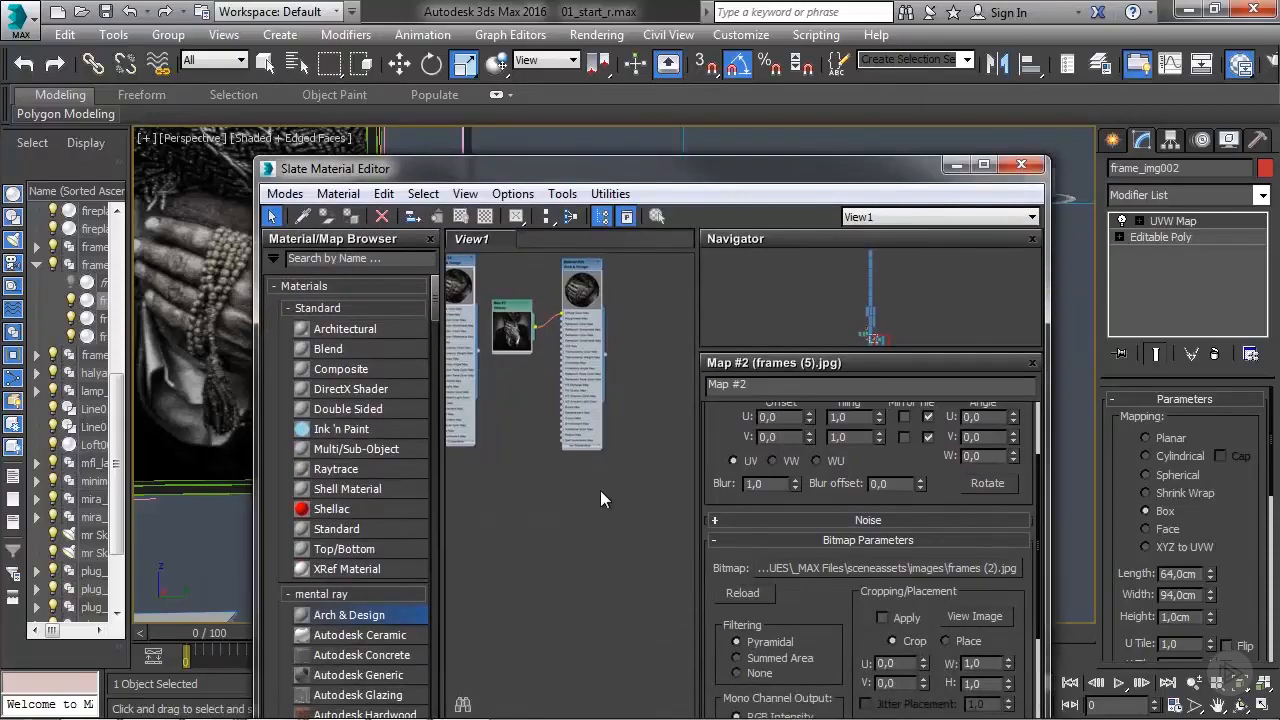